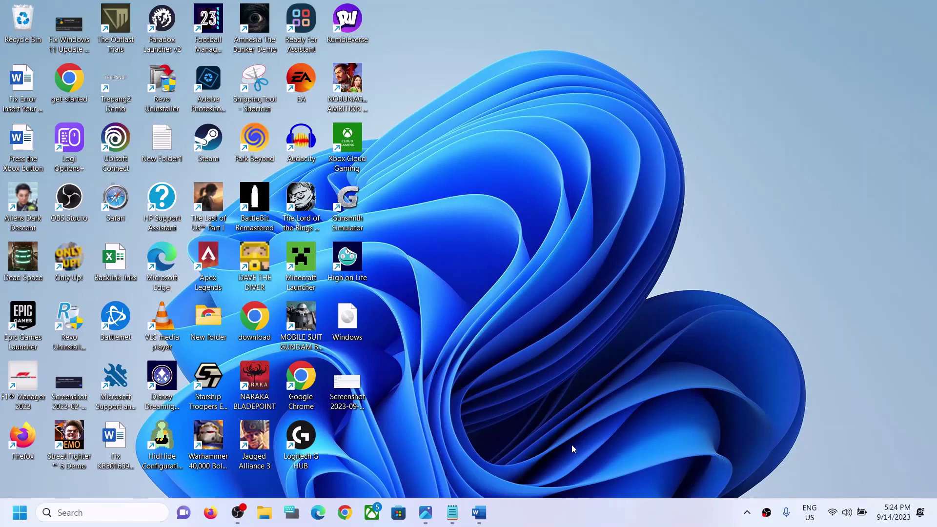
Bring up the Word fix guide and select 'KB5030217' in its title
click(479, 512)
drag(222, 192, 273, 193)
click(319, 196)
drag(350, 193, 212, 183)
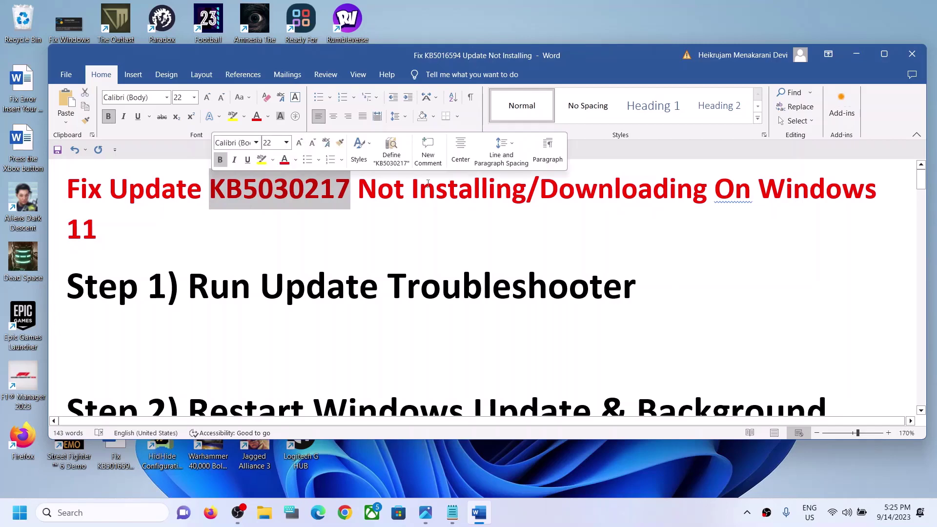
click(658, 517)
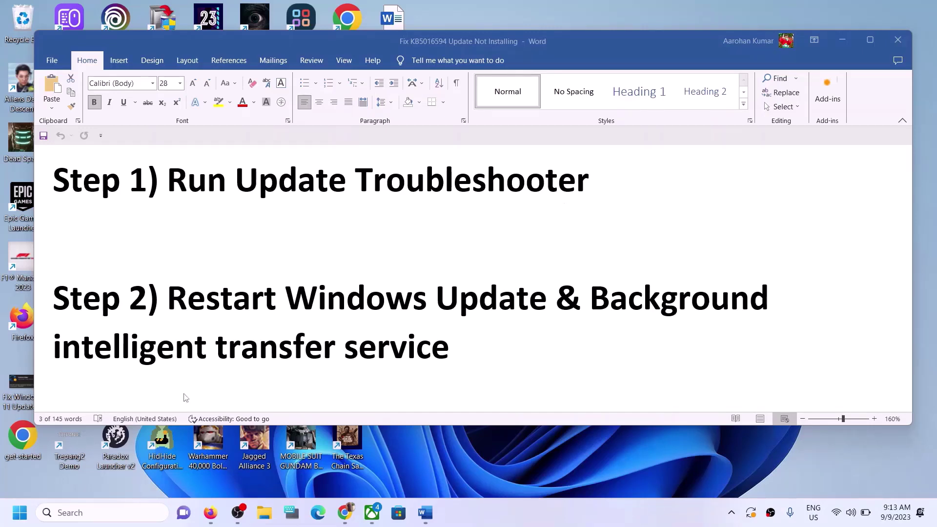
key(super)
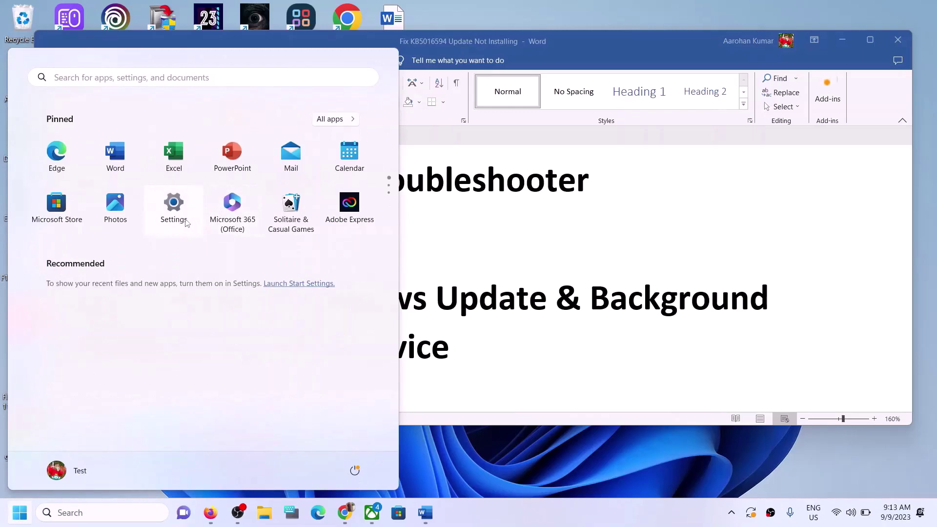
Run the Windows Update troubleshooter from Settings > System > Troubleshoot > Other troubleshooters
click(173, 210)
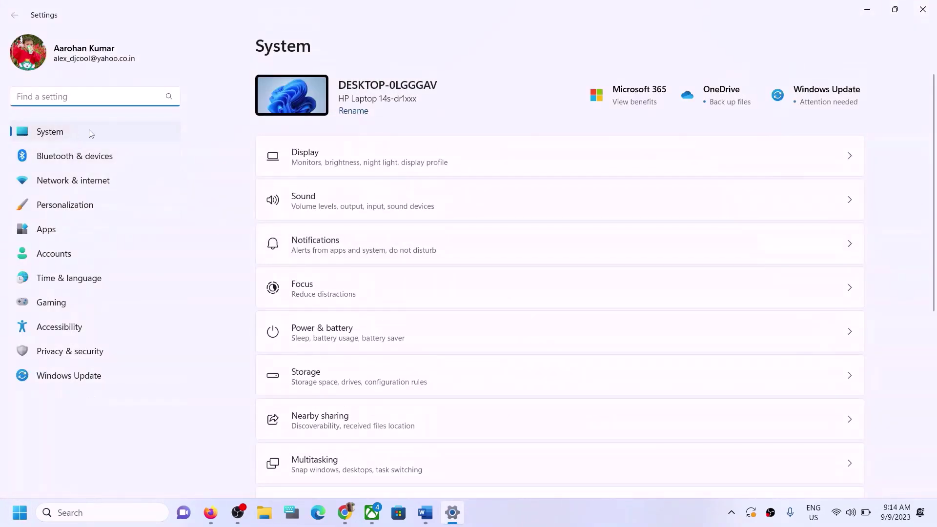
scroll(453, 301, down, 5)
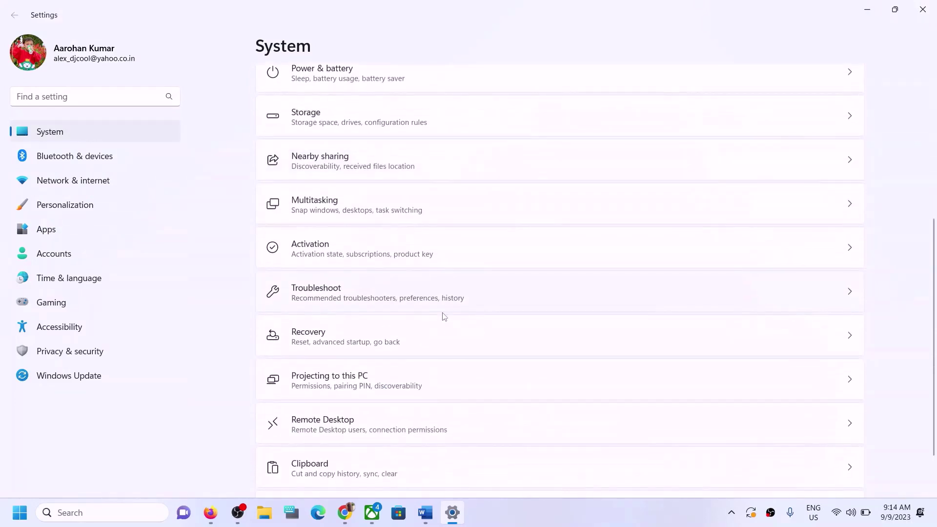
click(342, 303)
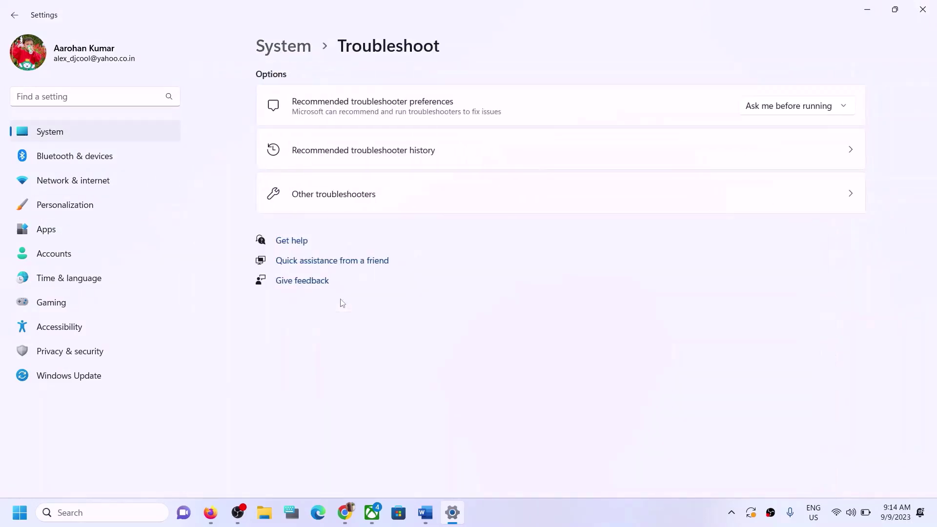
click(396, 196)
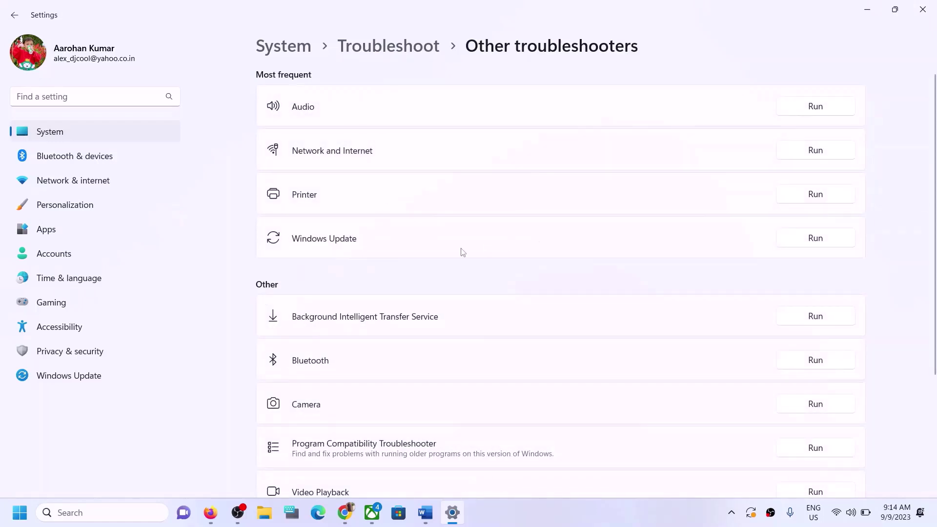
click(824, 241)
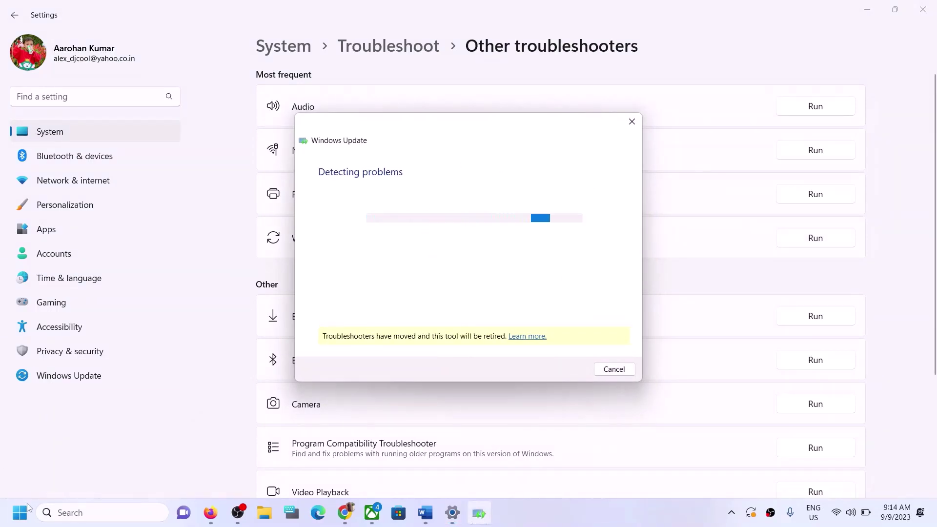
Check the Start menu power options, then return to the Word fix guide
key(super)
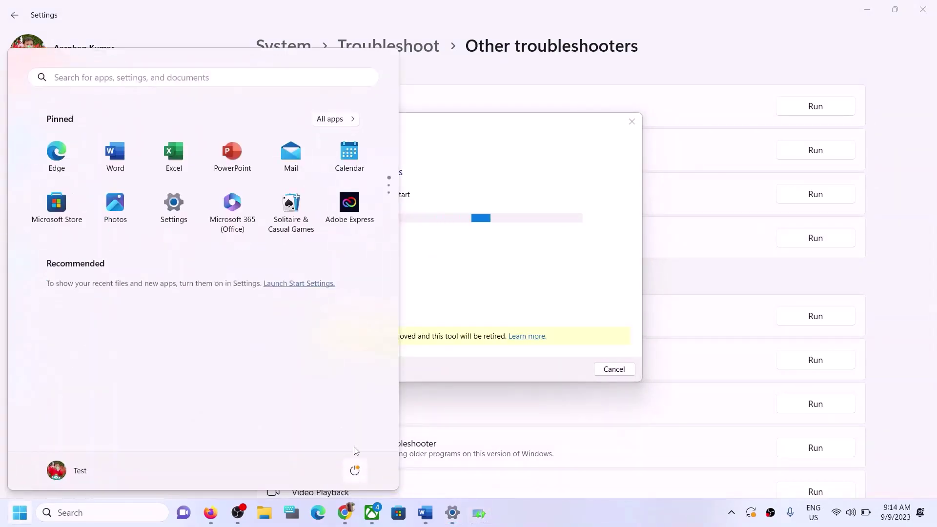
click(355, 470)
click(749, 300)
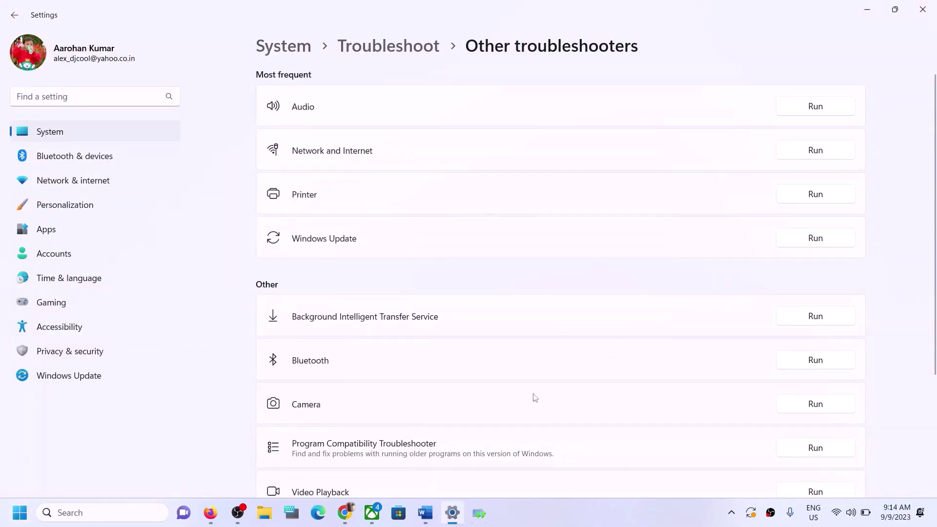
click(425, 513)
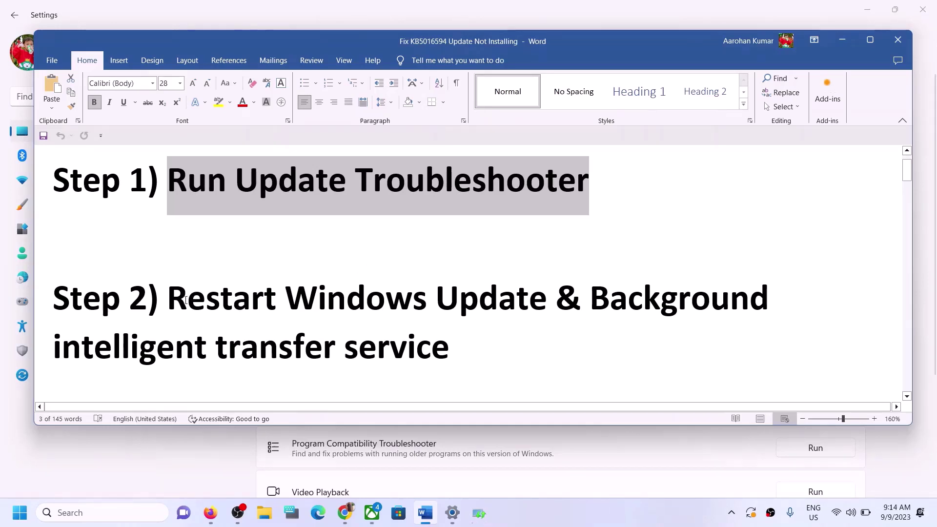
Select the Step 2 heading, then launch the Services console from a 'services' search
drag(185, 300, 450, 349)
click(155, 522)
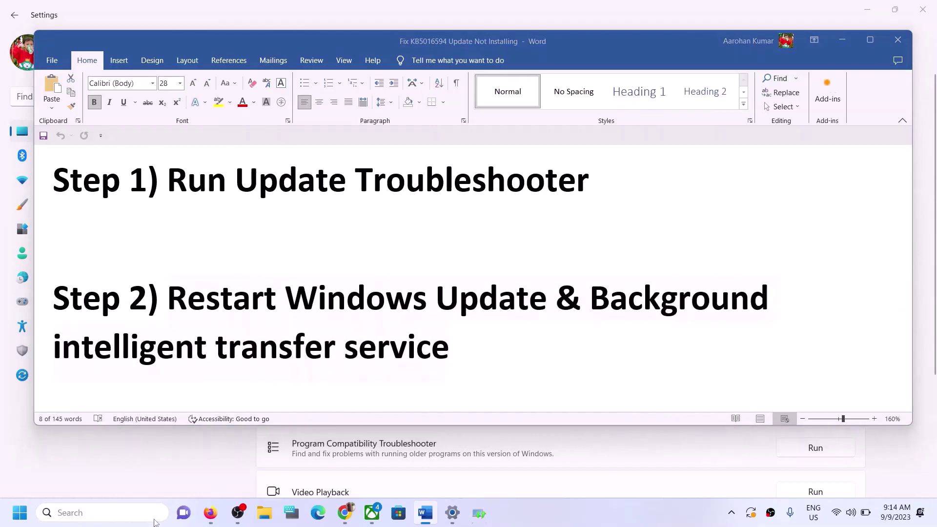
text(ervices)
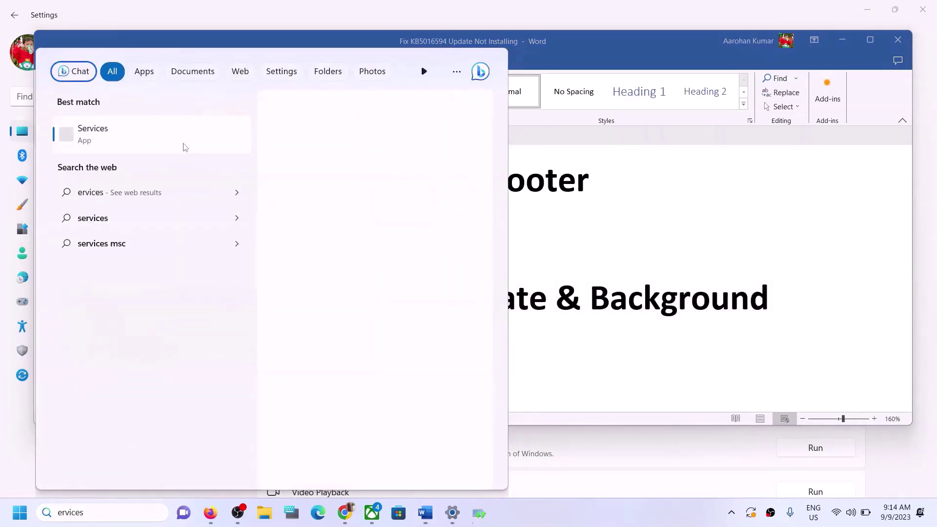
click(908, 224)
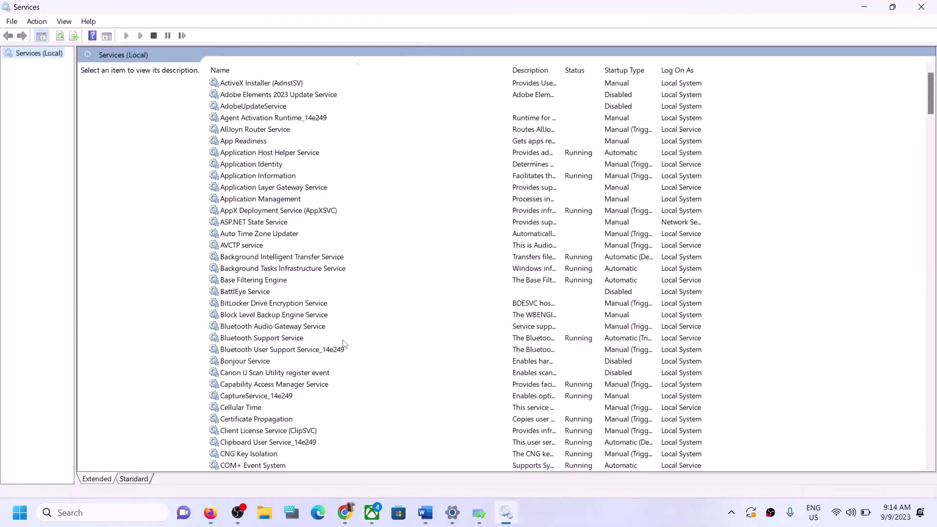
click(334, 350)
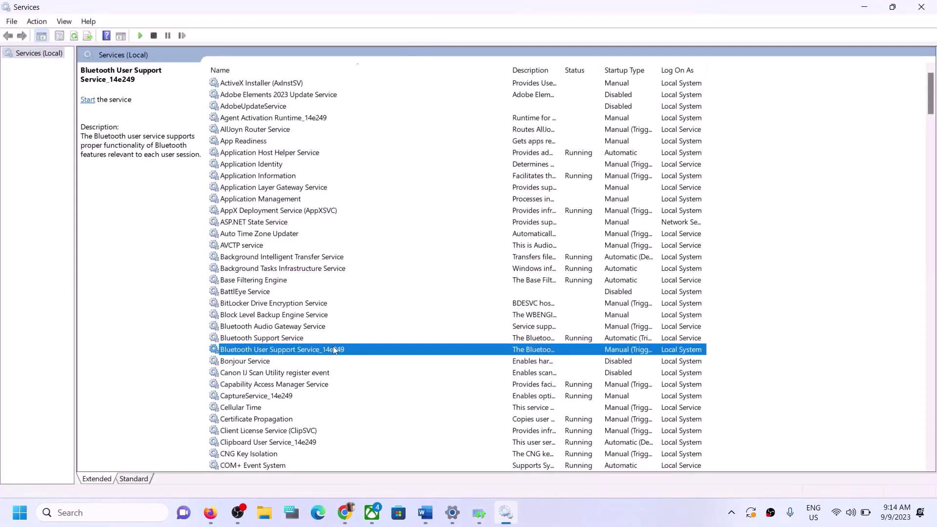
Confirm Windows Update's startup type is Automatic, apply it, and restart the service
key(w)
scroll(324, 402, down, 8)
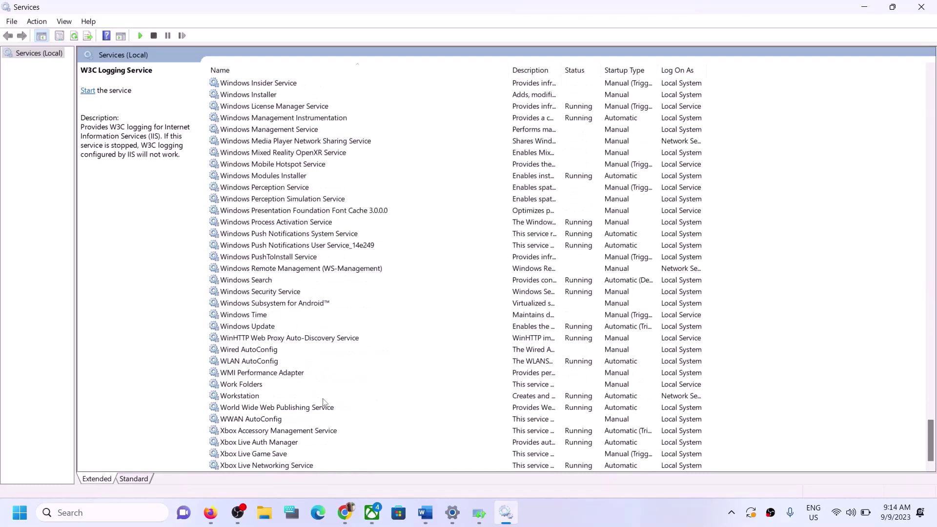
click(257, 330)
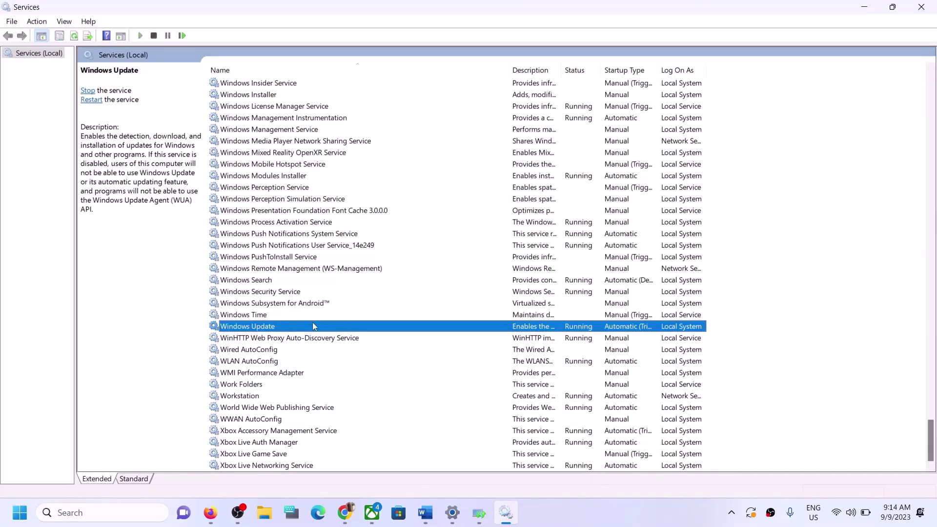
double_click(297, 328)
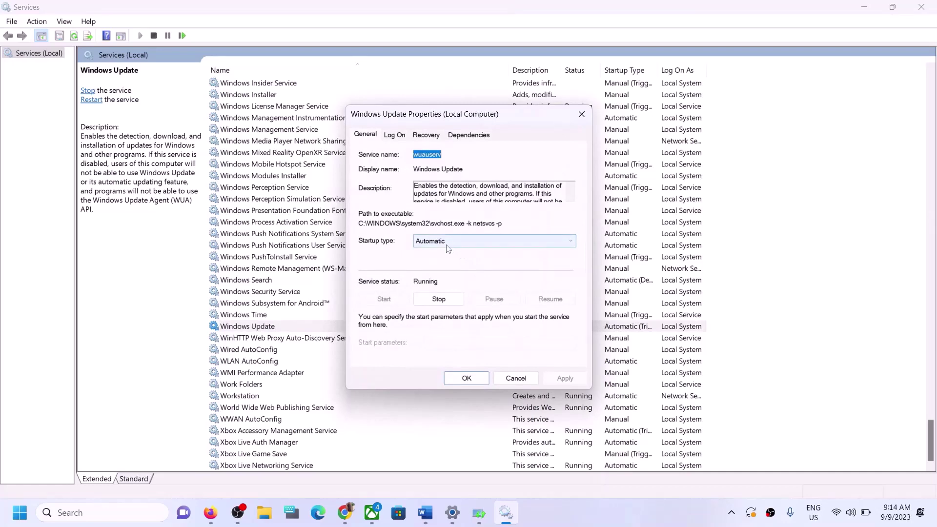
click(439, 241)
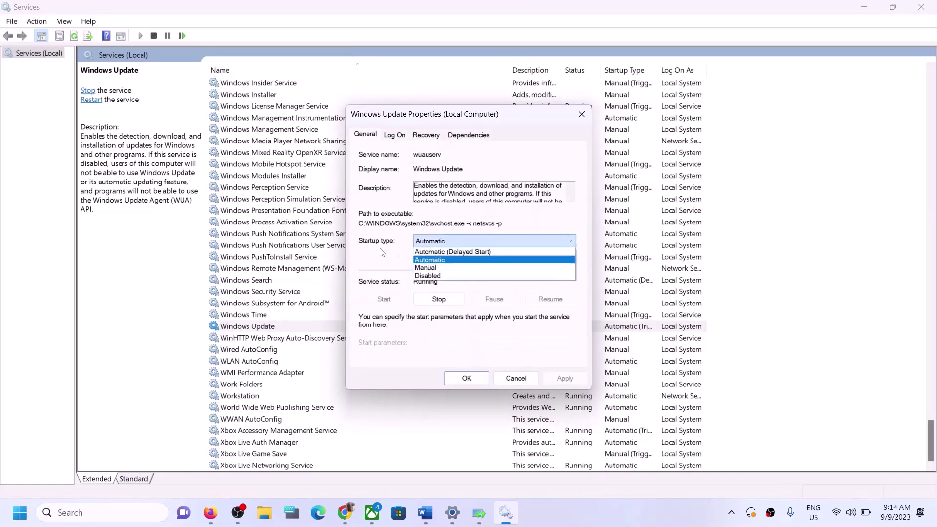
click(439, 260)
click(572, 381)
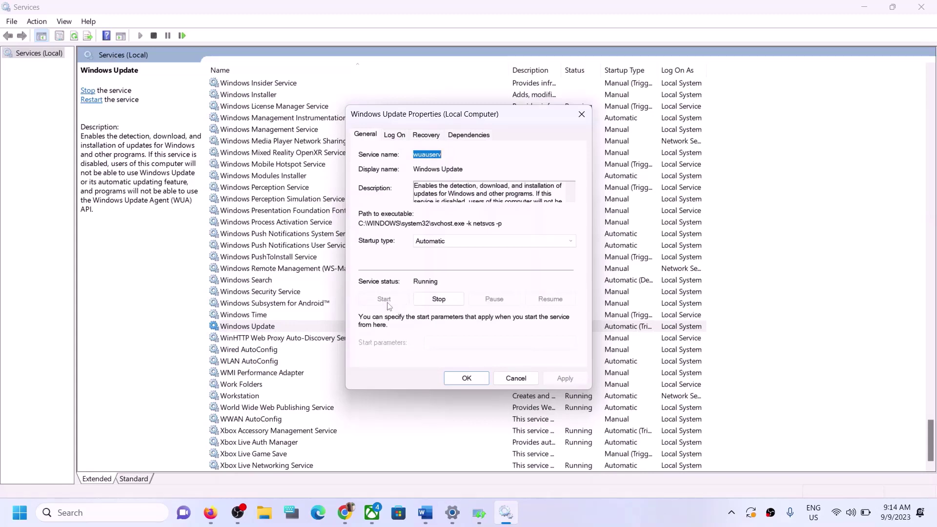
click(479, 381)
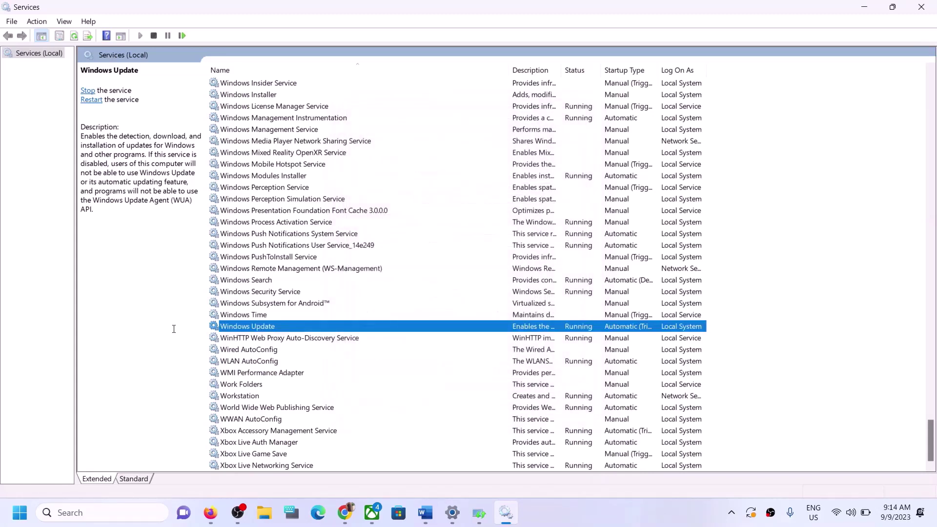
right_click(268, 326)
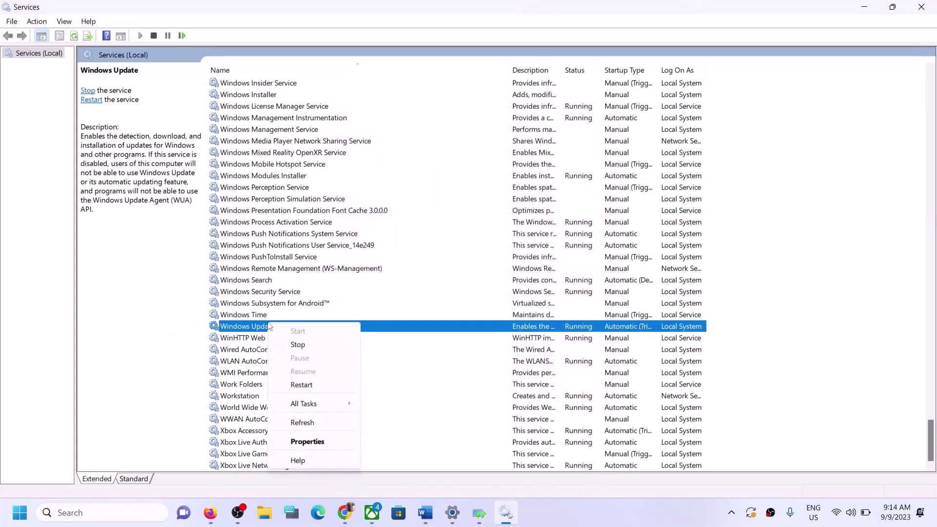
click(313, 385)
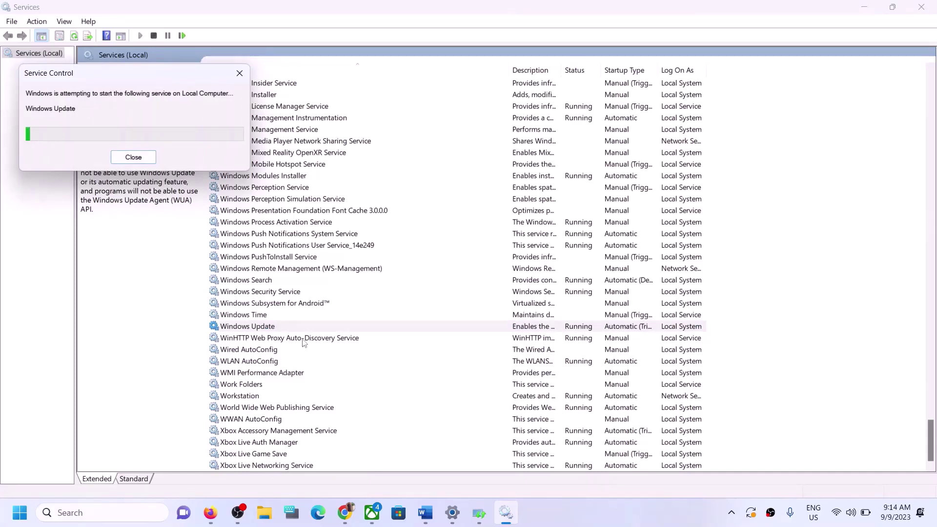
Set Background Intelligent Transfer Service's startup type to Automatic, apply, and restart the service
click(298, 271)
key(b)
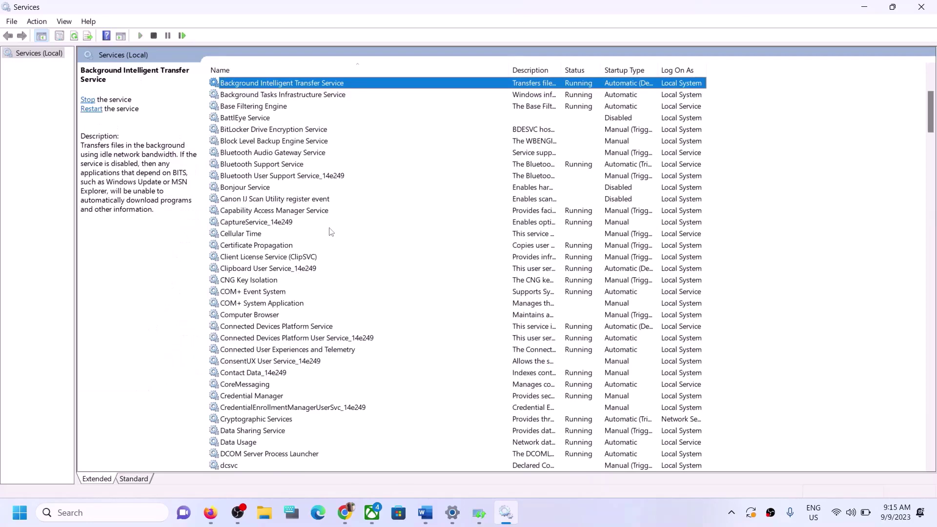
scroll(390, 230, up, 3)
double_click(320, 192)
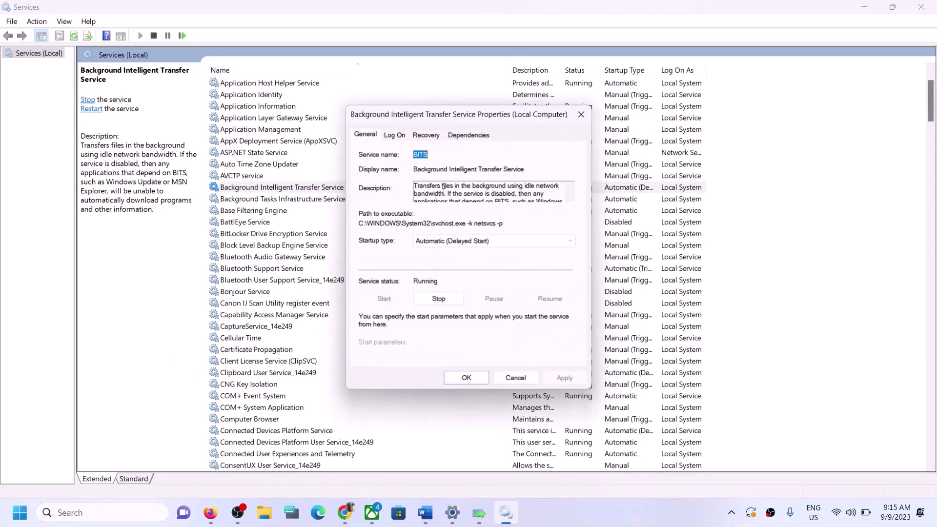
click(446, 241)
click(445, 261)
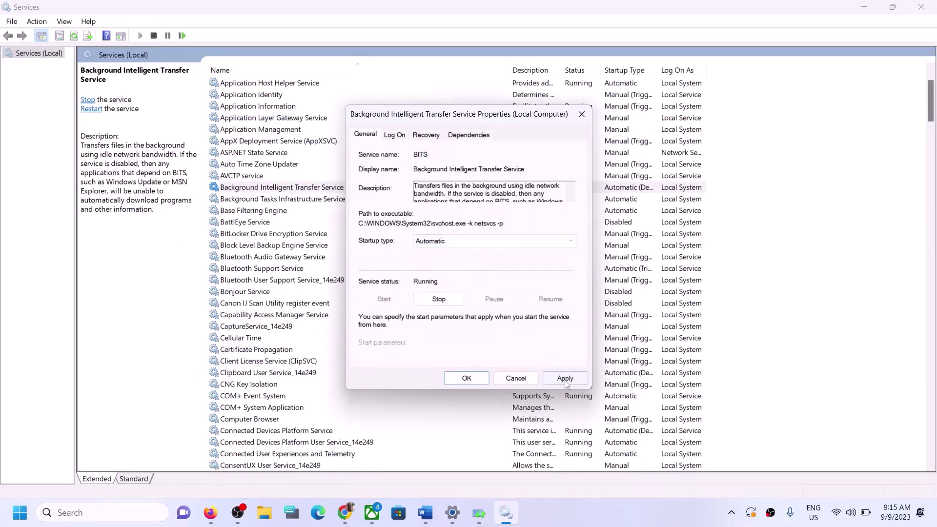
click(564, 378)
click(460, 379)
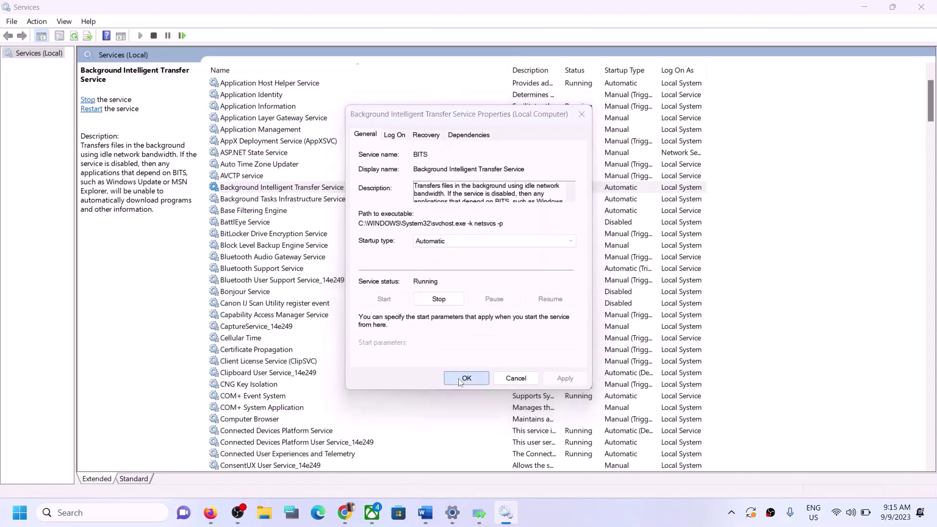
right_click(343, 192)
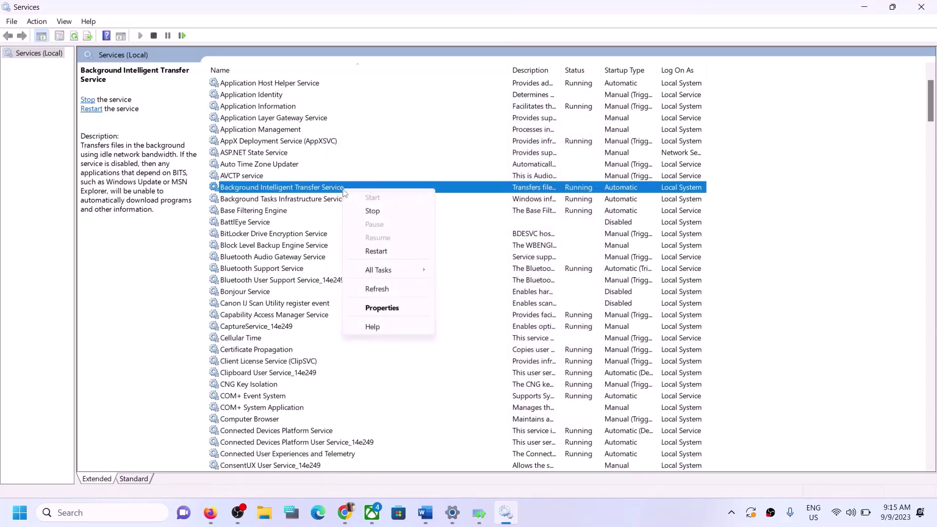
click(393, 250)
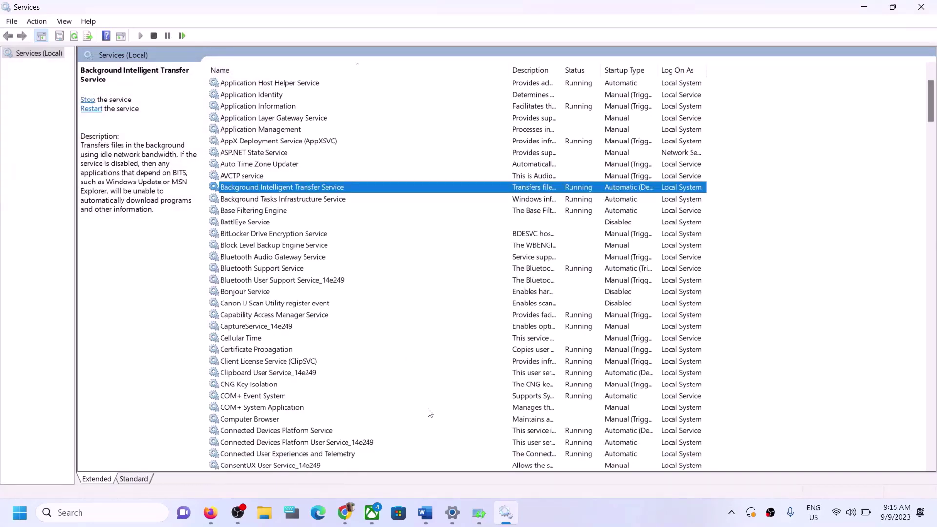
Select the Step 3 Windows 11 download link in Word and open a new Chrome window
click(432, 514)
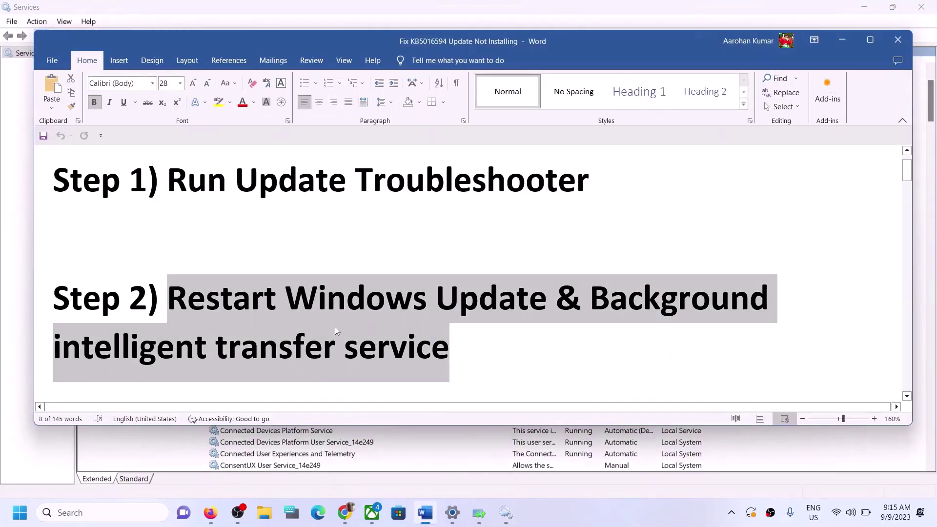
scroll(335, 327, down, 5)
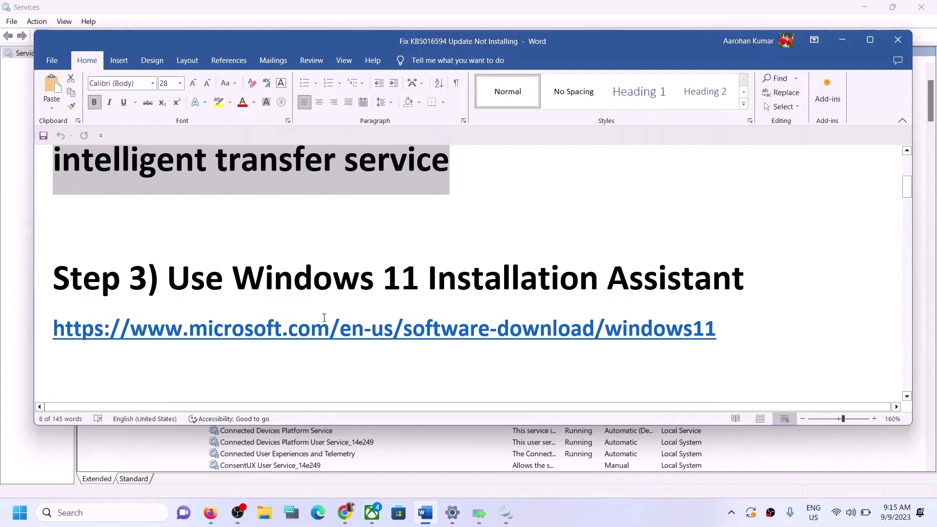
drag(167, 288, 746, 290)
triple_click(726, 331)
key(ctrl+c)
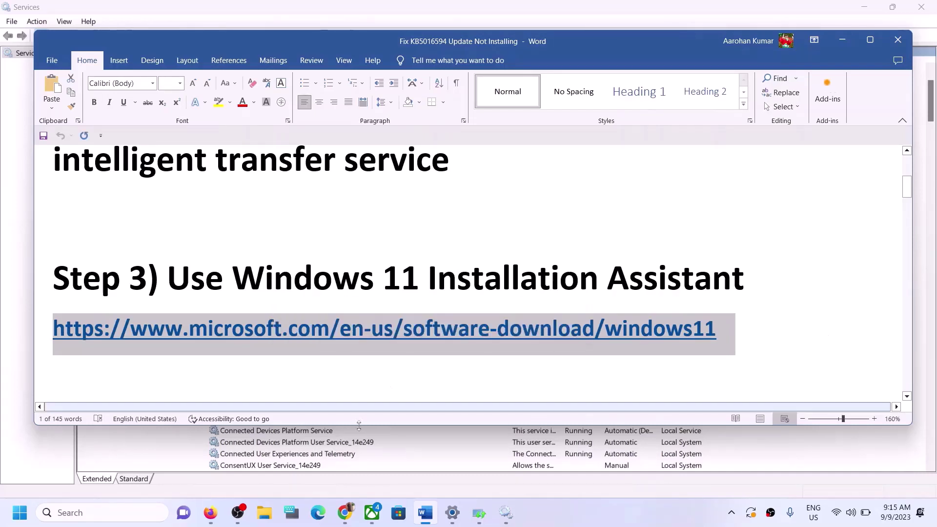
right_click(341, 519)
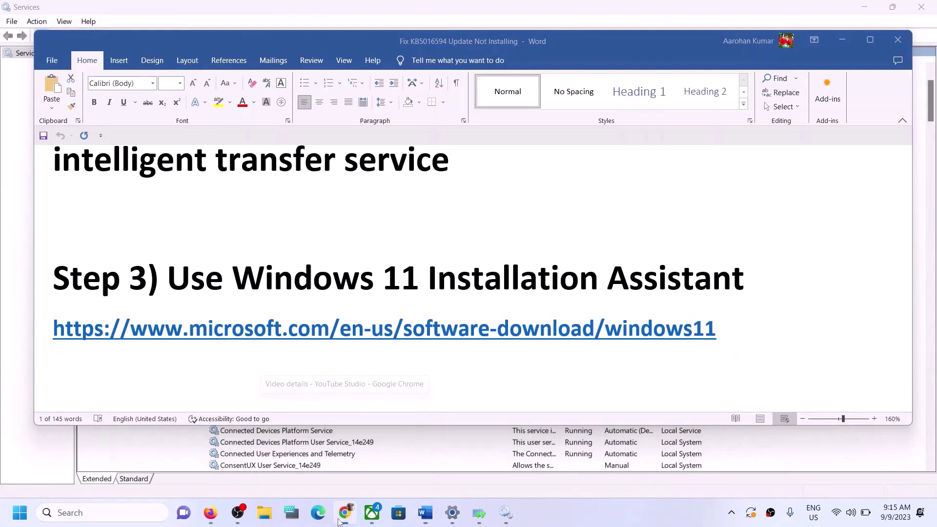
click(312, 440)
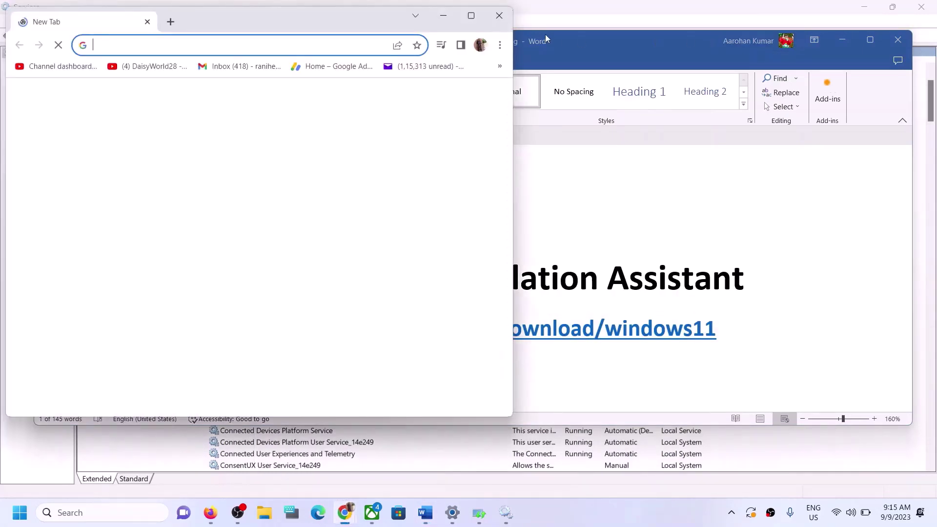
Load the pasted Windows 11 download page and expand the Installation Assistant's Before you begin details
click(476, 18)
key(ctrl+v)
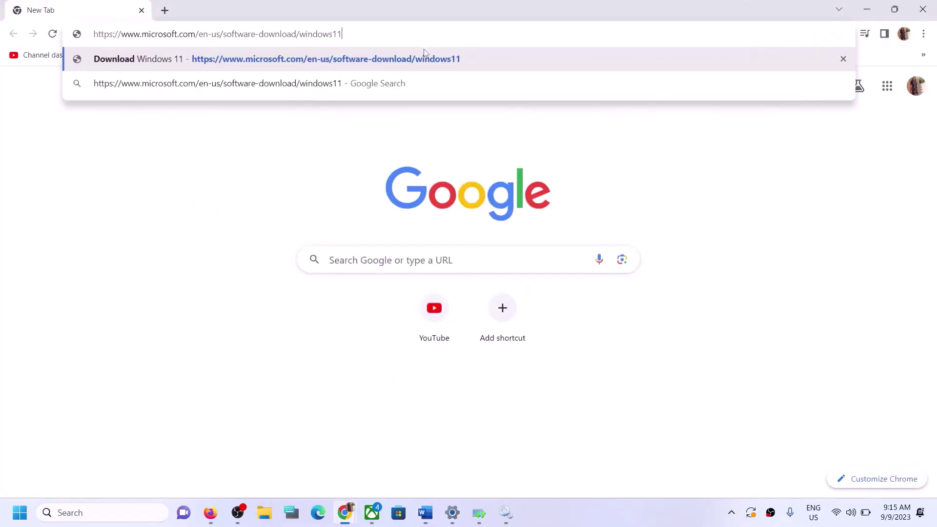
key(Return)
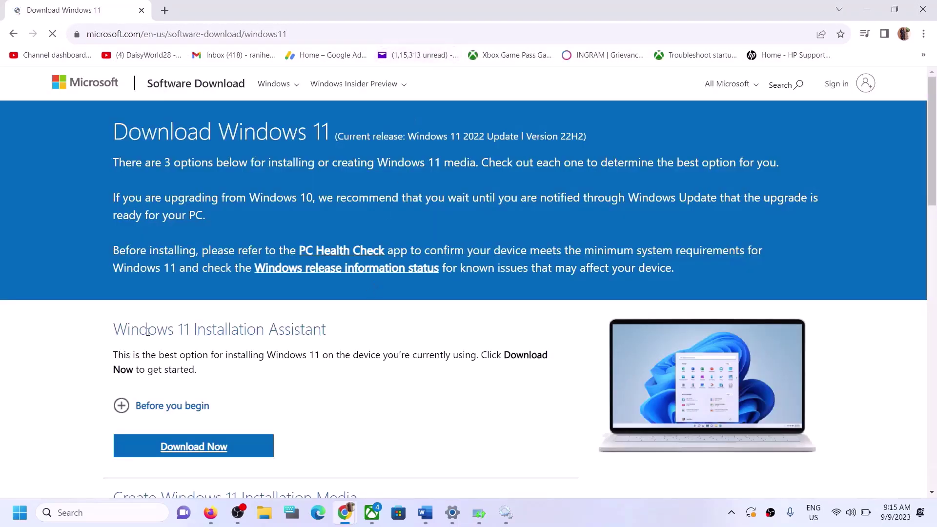
drag(127, 329, 318, 269)
scroll(318, 268, down, 3)
click(290, 277)
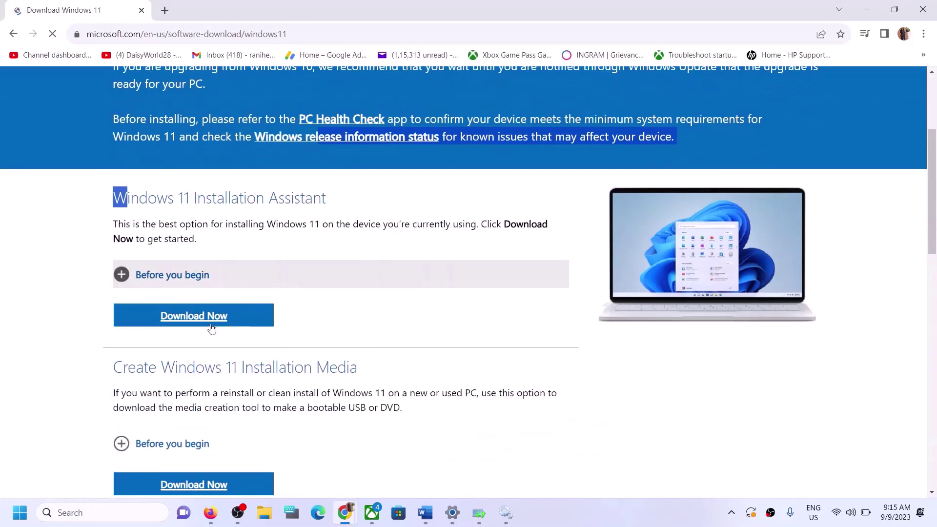
Download Windows11InstallationAssistant.exe and launch it from Chrome's download bubble
scroll(198, 212, down, 1)
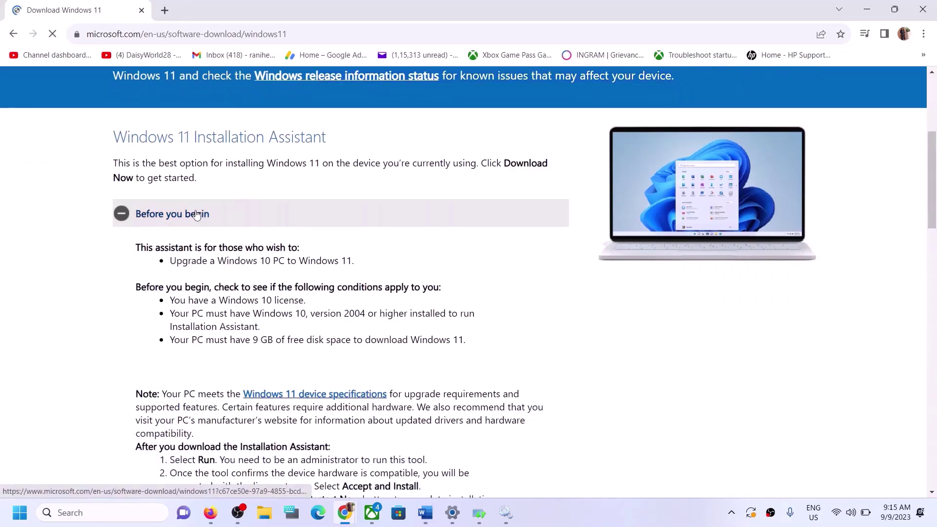
scroll(248, 263, down, 2)
scroll(248, 262, down, 7)
scroll(251, 266, up, 7)
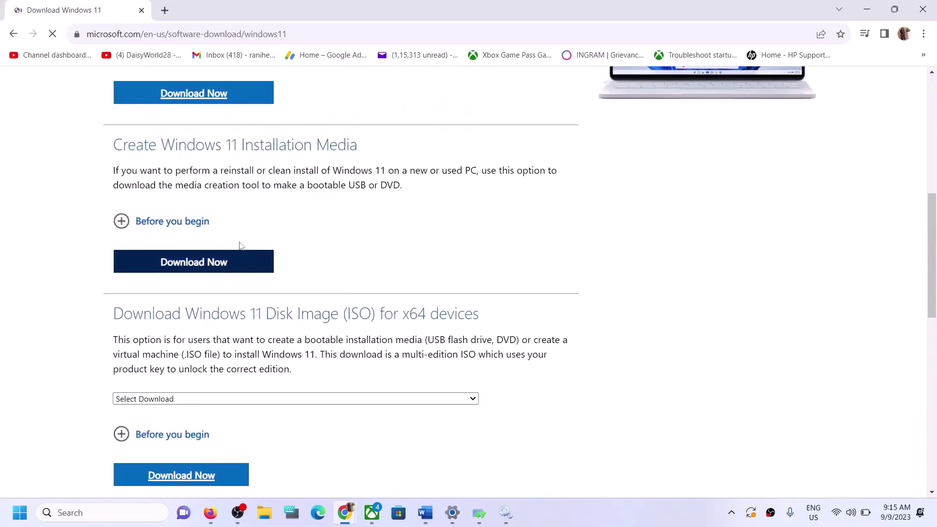
scroll(268, 208, up, 1)
click(195, 280)
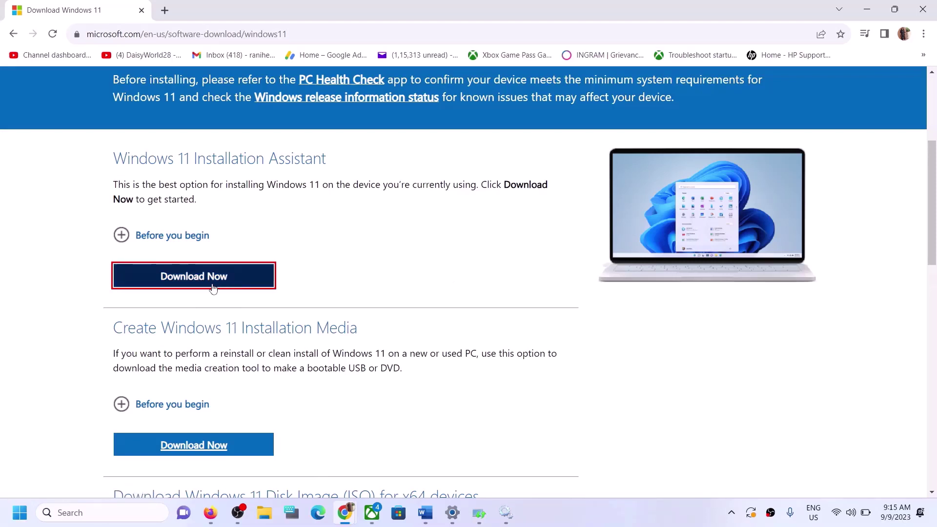
click(199, 273)
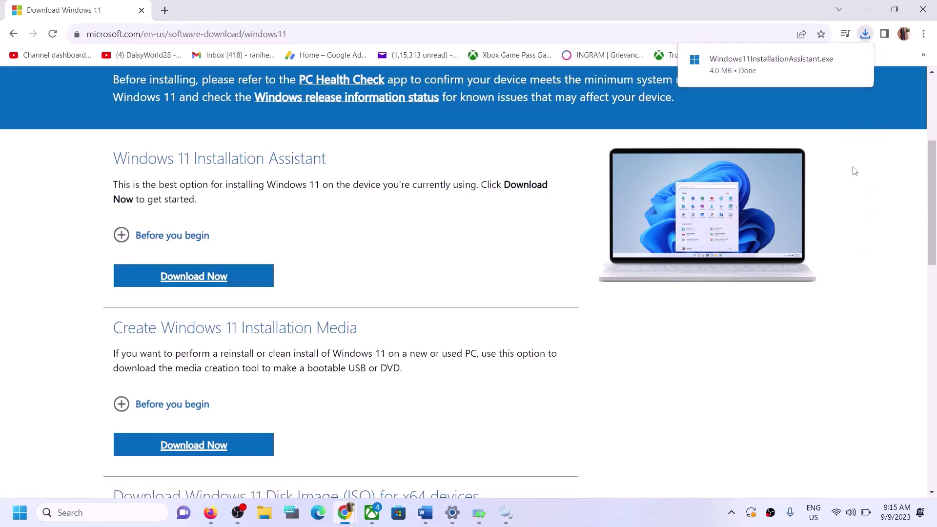
click(752, 64)
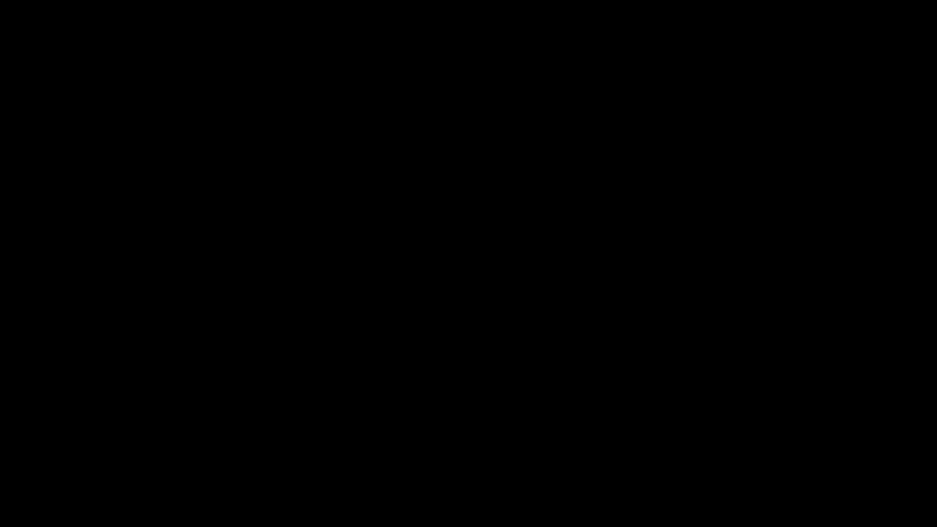
Allow the Installation Assistant as admin, accept and install, then copy Word's Update Catalog link
click(427, 362)
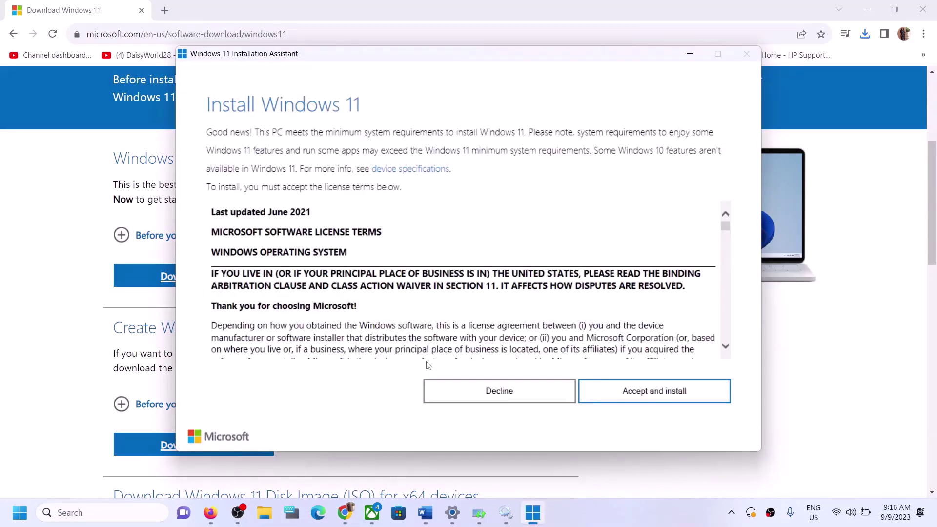
click(662, 395)
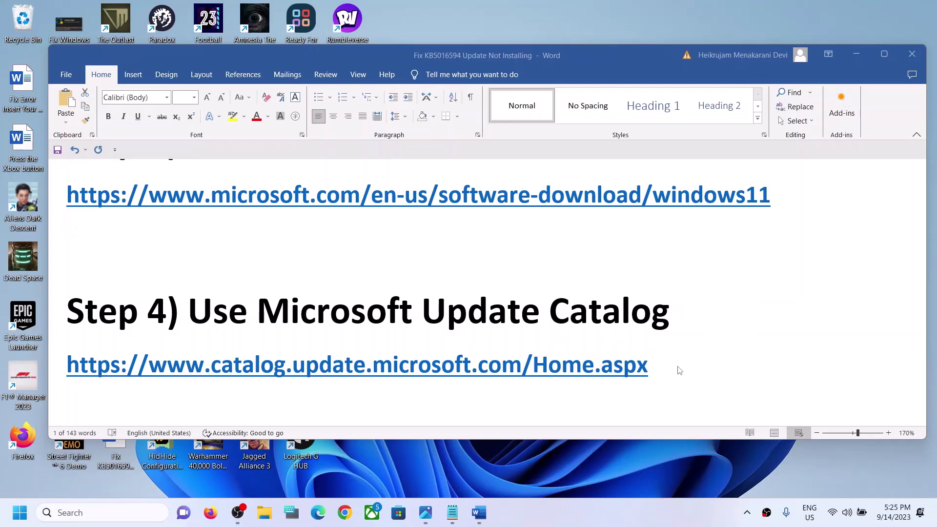
triple_click(667, 378)
key(ctrl+c)
right_click(480, 347)
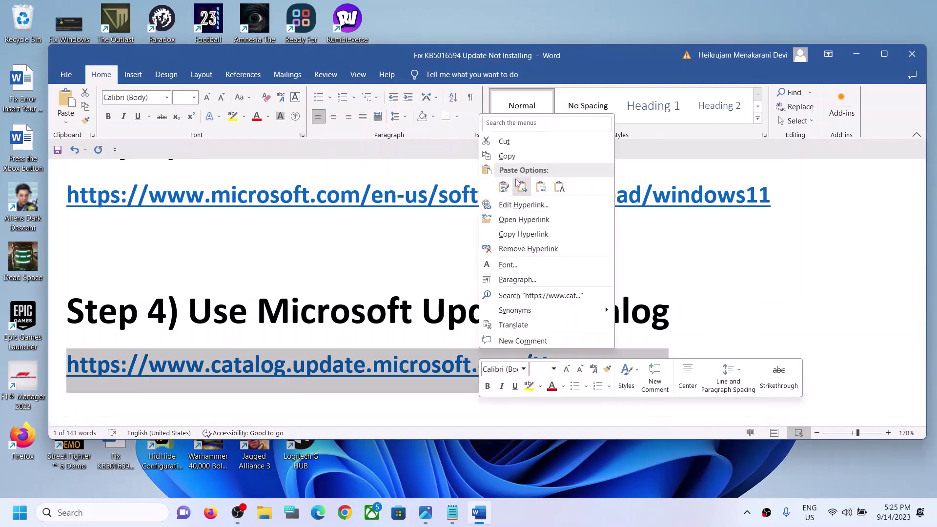
click(515, 156)
click(344, 512)
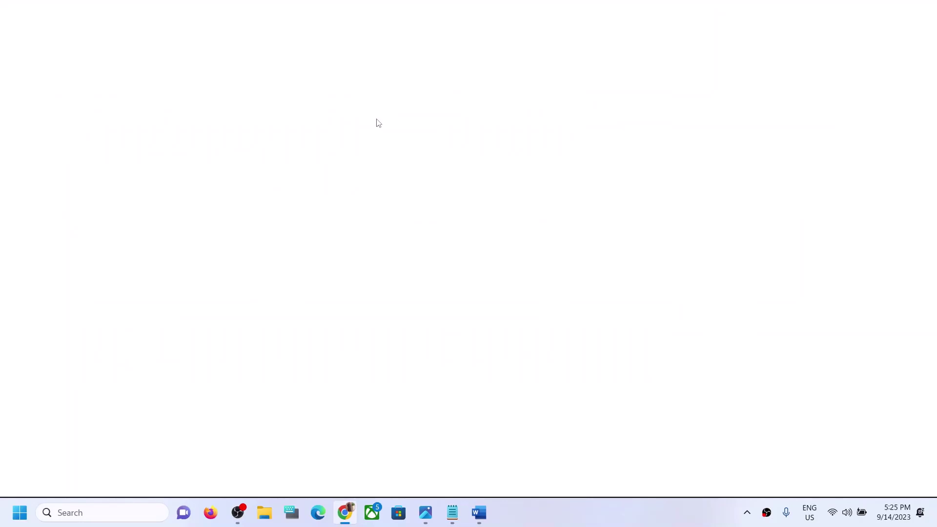
Load the Microsoft Update Catalog and search it for KB5030217 copied from the Word title
key(ctrl+v)
key(Return)
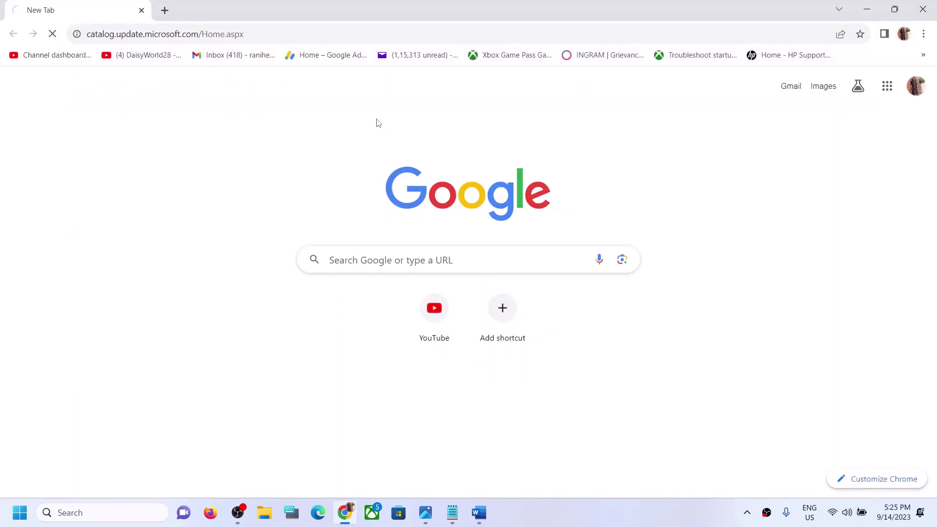
click(479, 513)
scroll(459, 316, up, 10)
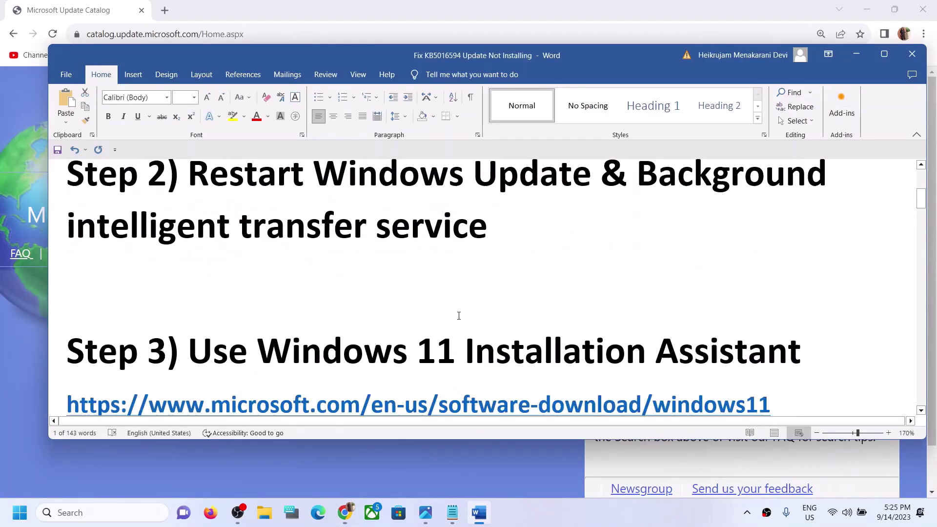
double_click(302, 188)
key(ctrl+c)
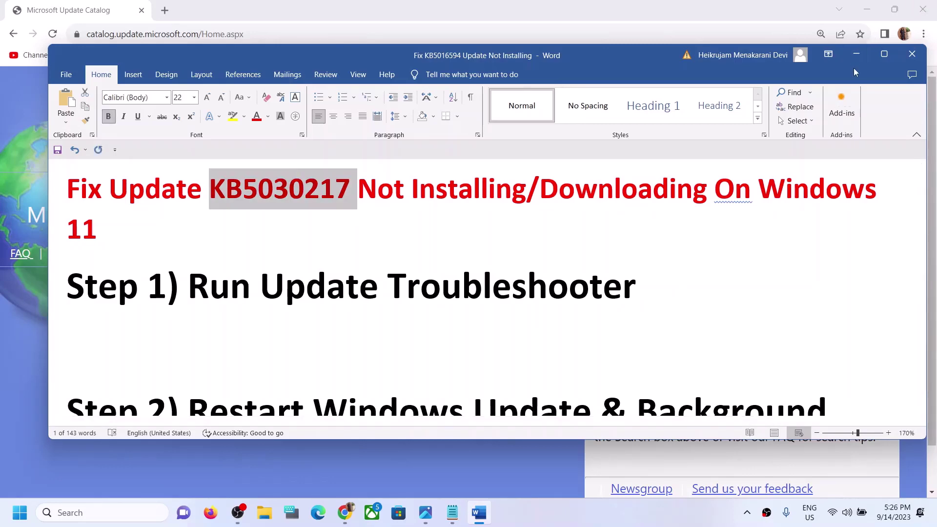
click(856, 54)
click(657, 226)
key(ctrl+v)
drag(623, 219, 668, 222)
click(892, 219)
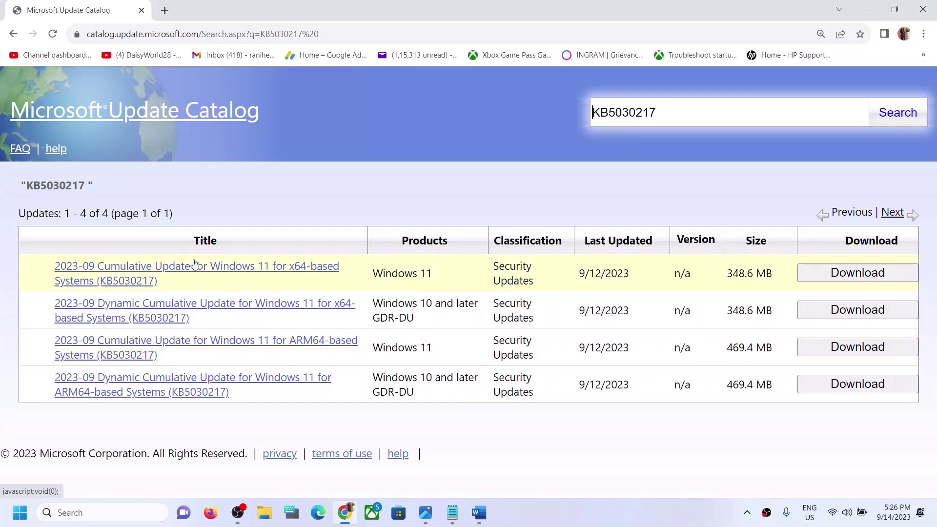
Download the windows10.0-kb5030217-x64 .msu file for the x64 2023-09 cumulative update
click(874, 276)
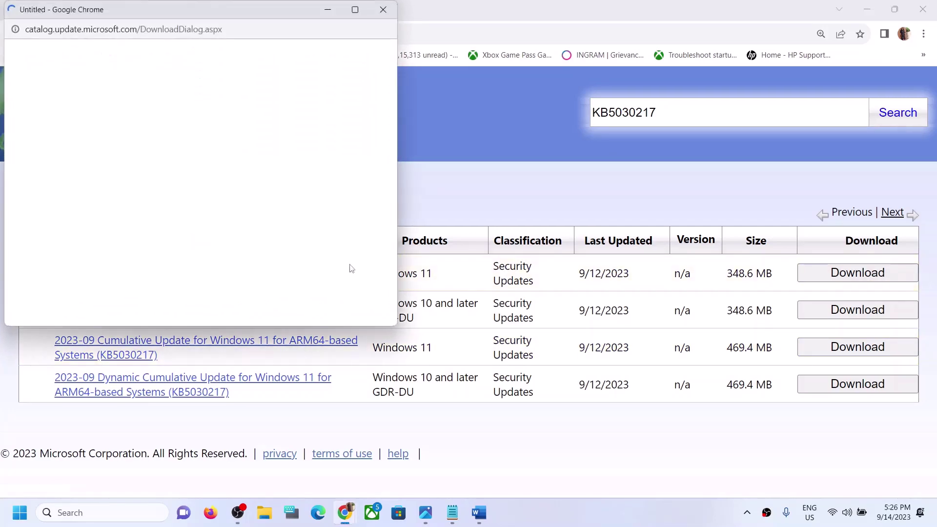
drag(290, 11, 578, 58)
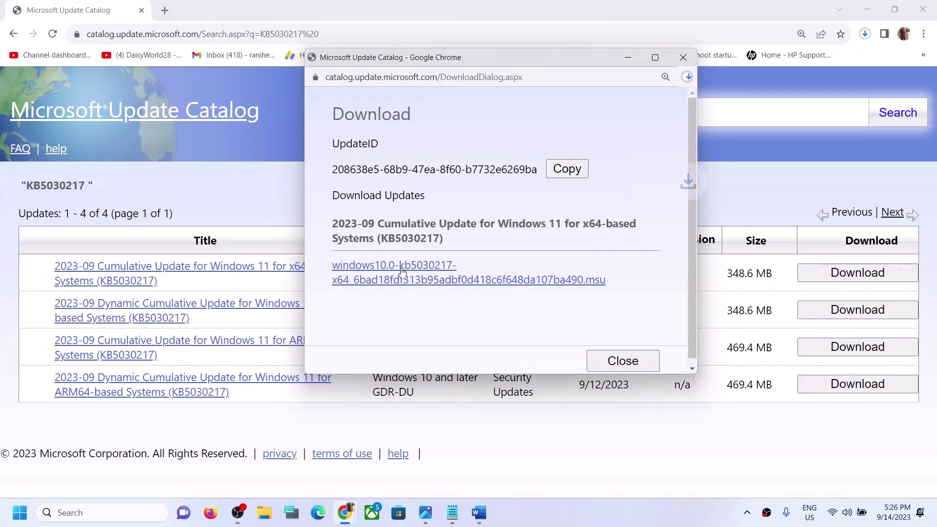
click(687, 77)
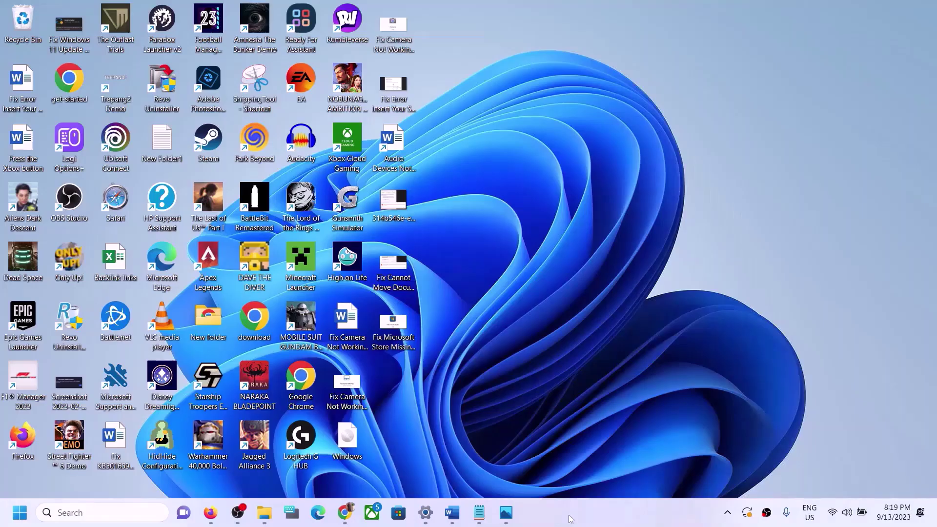
Copy the Step 5 commands from SC config through net start appidsvc, then search for notepad
click(453, 516)
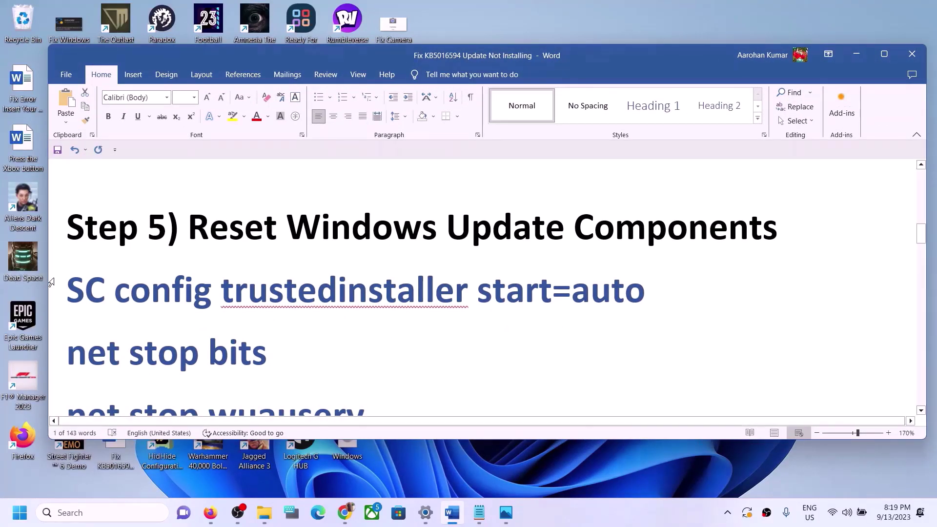
click(70, 284)
key(shift+Down)
key(shift+Down)
key(shift+Down)
key(shift+Down)
key(shift+Down)
key(shift+Down)
key(shift+Down)
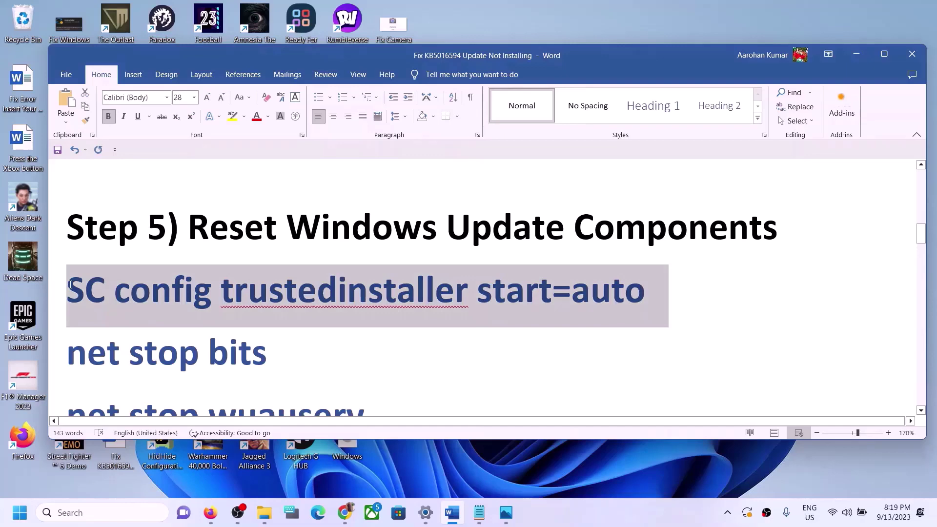
key(shift+Down)
key(shift+Down)
key(shift+Down)
key(shift+Down)
key(shift+Down)
key(shift+Down)
key(shift+Down)
key(shift+Down)
key(shift+Down)
key(shift+Down)
key(shift+Down)
key(shift+Down)
key(shift+Down)
key(shift+Down)
key(shift+Down)
key(shift+Down)
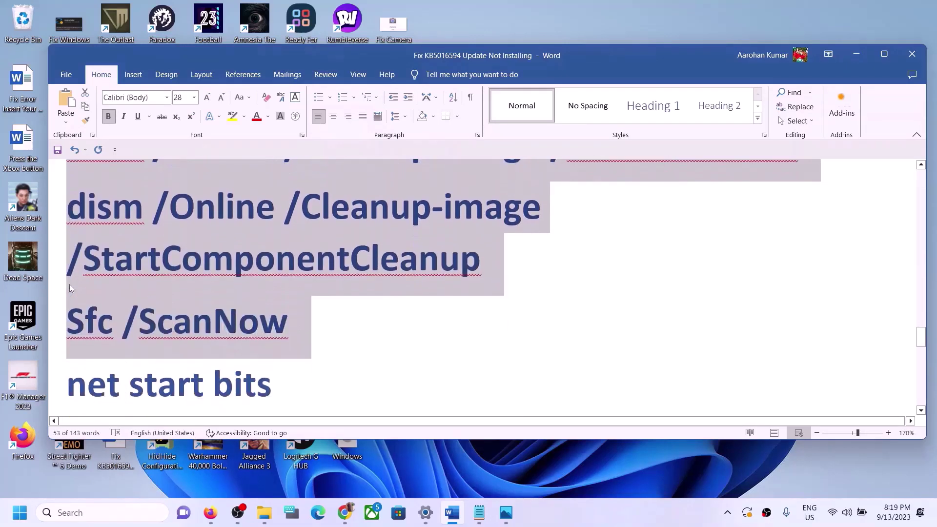
key(shift+Down)
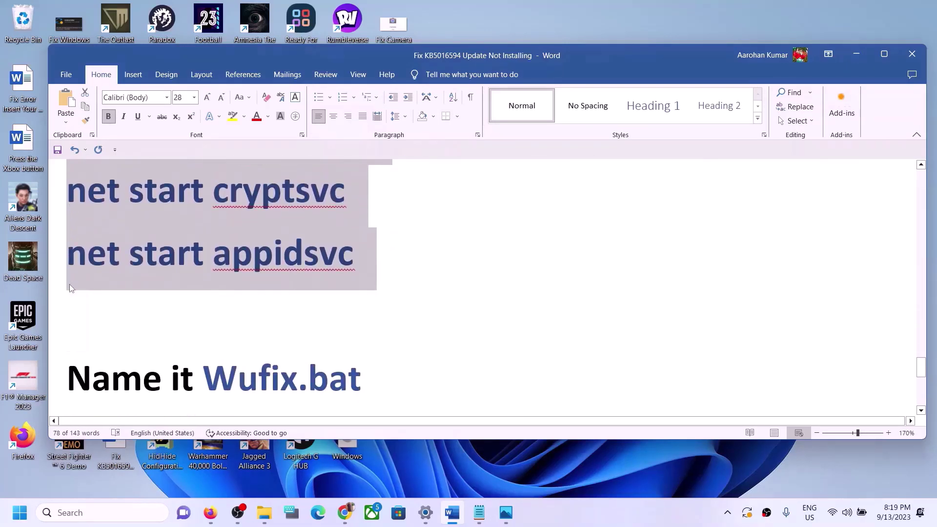
right_click(174, 221)
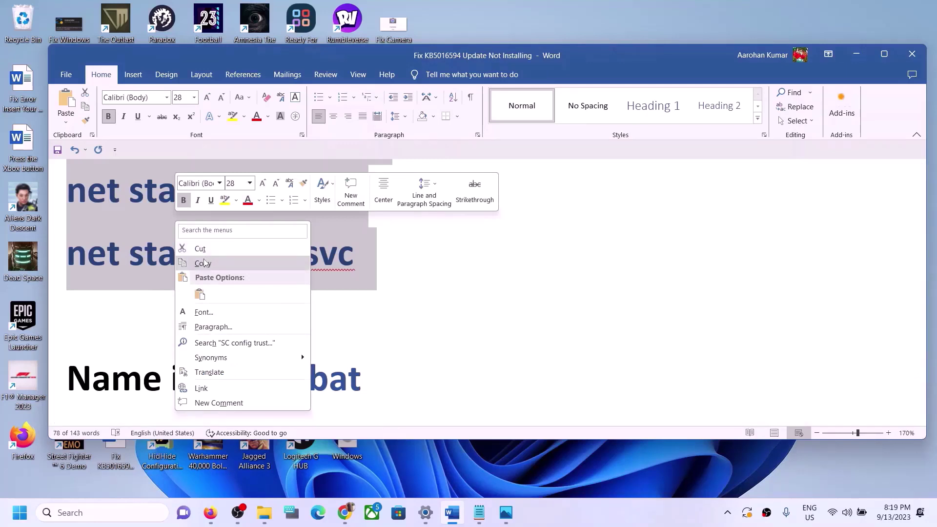
click(203, 262)
click(98, 513)
text(note[)
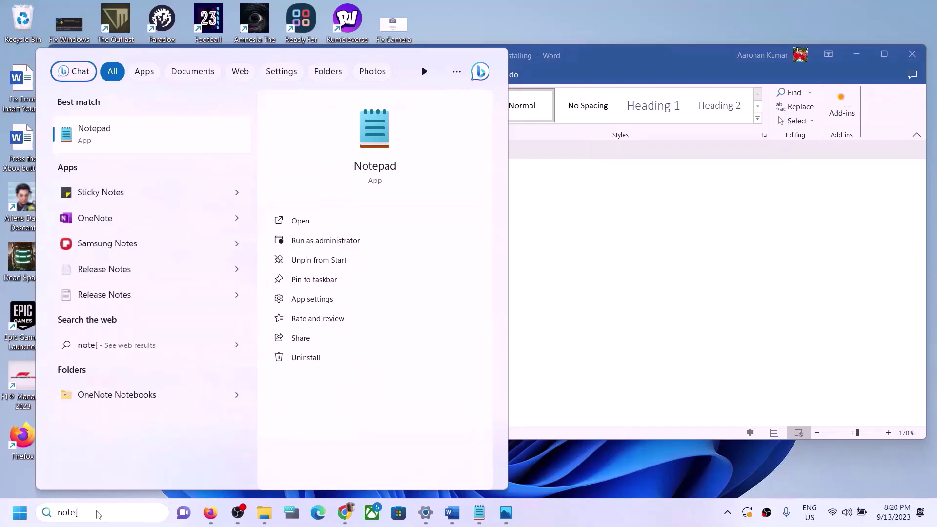
key(BackSpace)
text(pad)
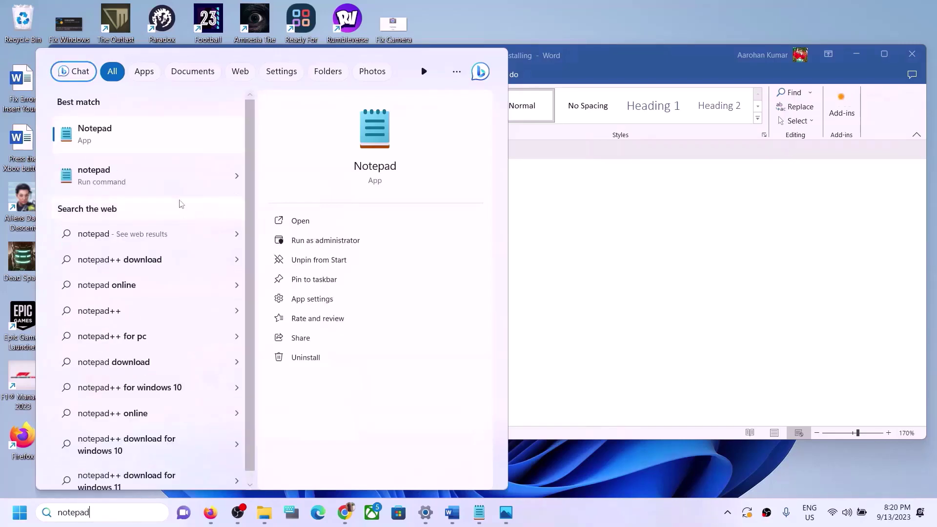
Paste the reset commands into a new Notepad file and start saving it to the Desktop
click(134, 126)
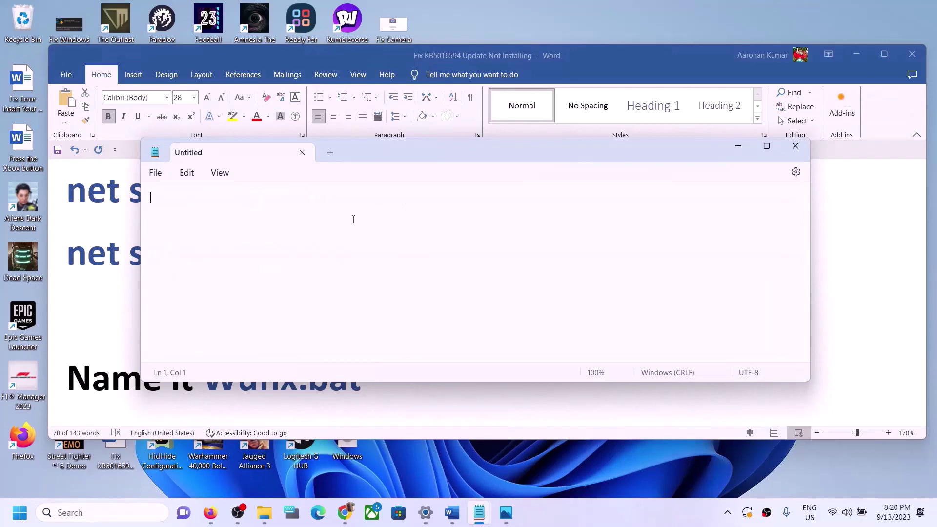
right_click(354, 218)
click(389, 305)
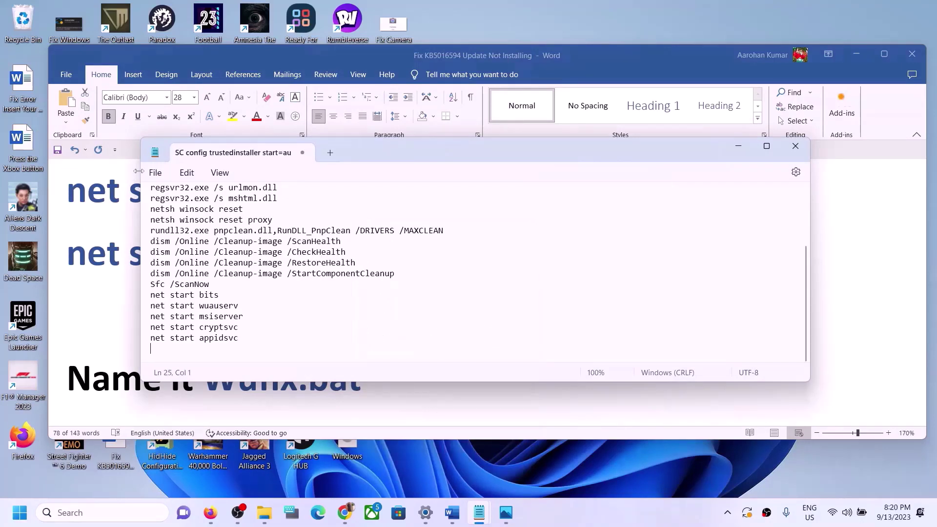
click(155, 174)
click(176, 274)
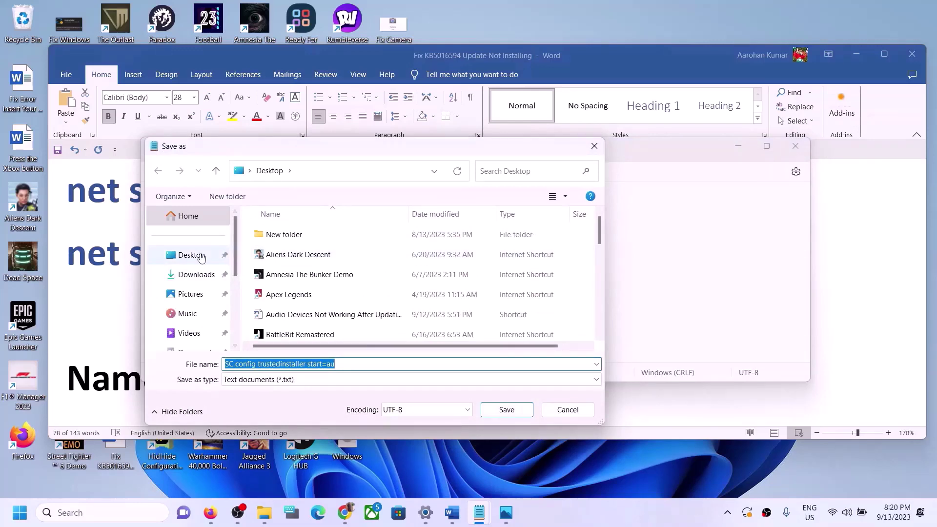
click(201, 258)
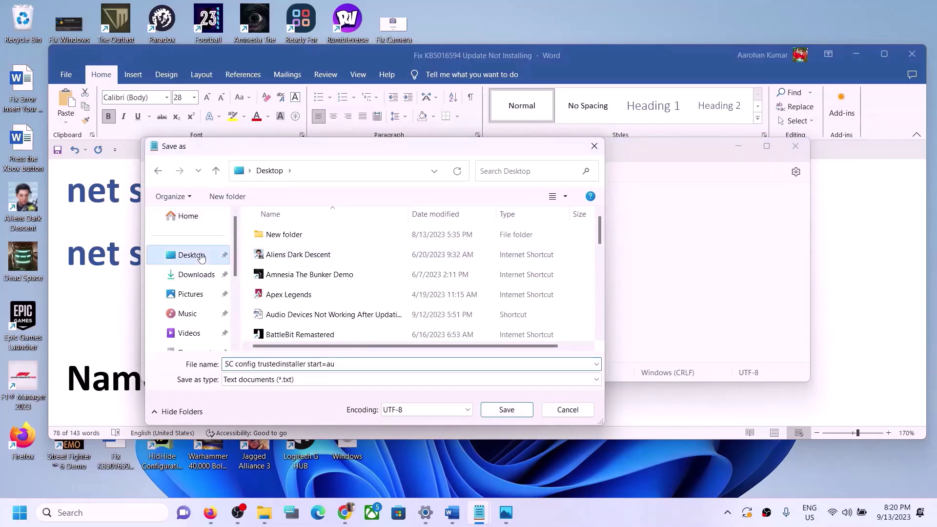
Save the file as Wufix.bat with All files type, then close Notepad and show the desktop
click(128, 349)
drag(205, 369, 337, 373)
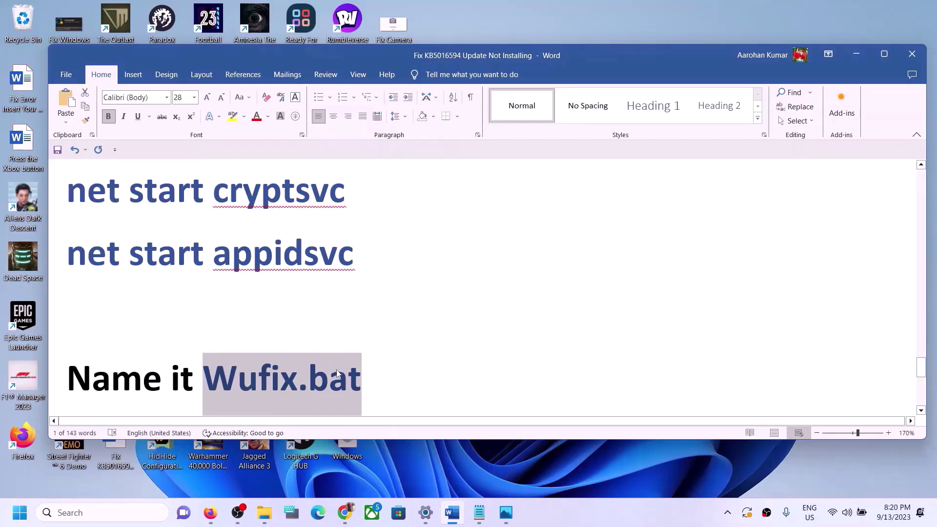
key(alt+Tab)
click(341, 363)
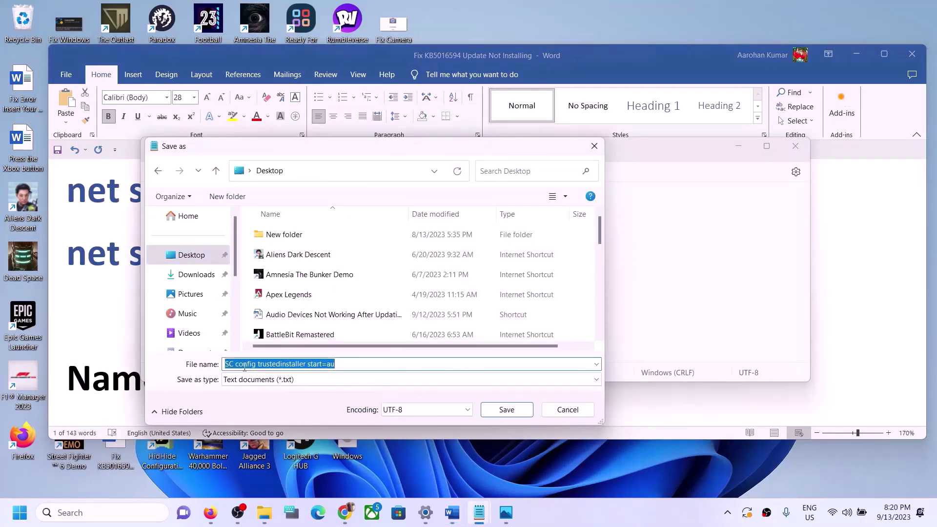
key(ctrl+v)
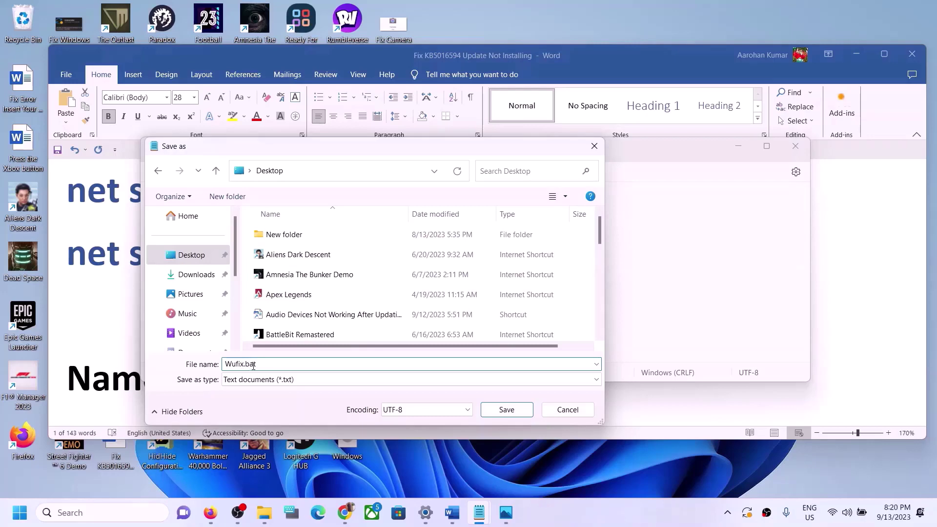
click(270, 379)
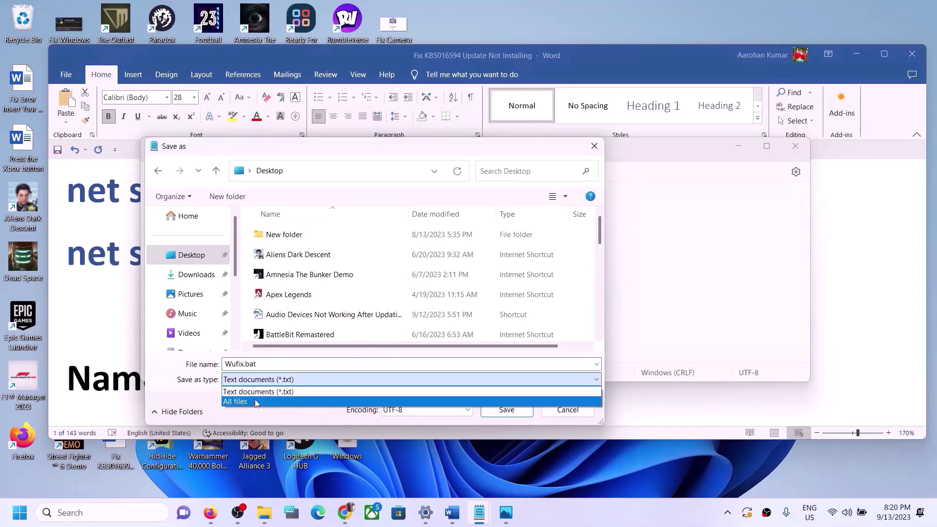
click(254, 402)
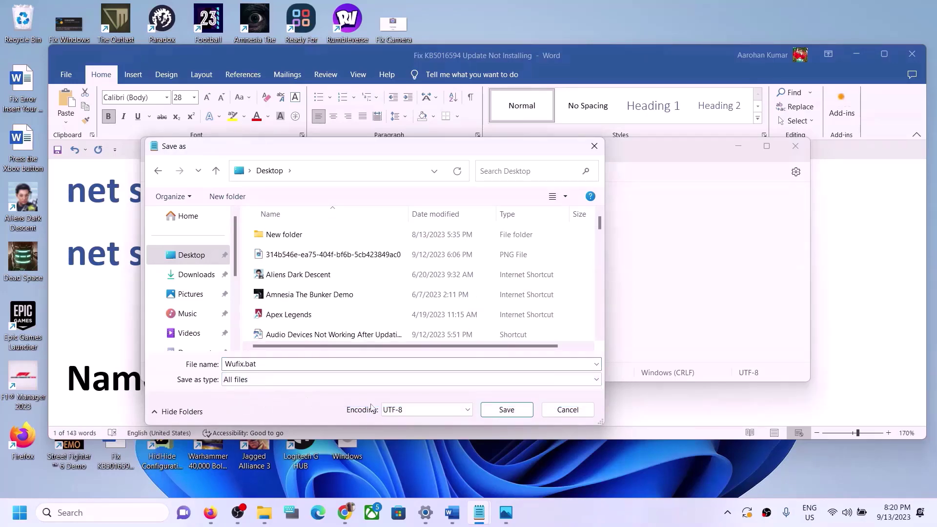
click(506, 409)
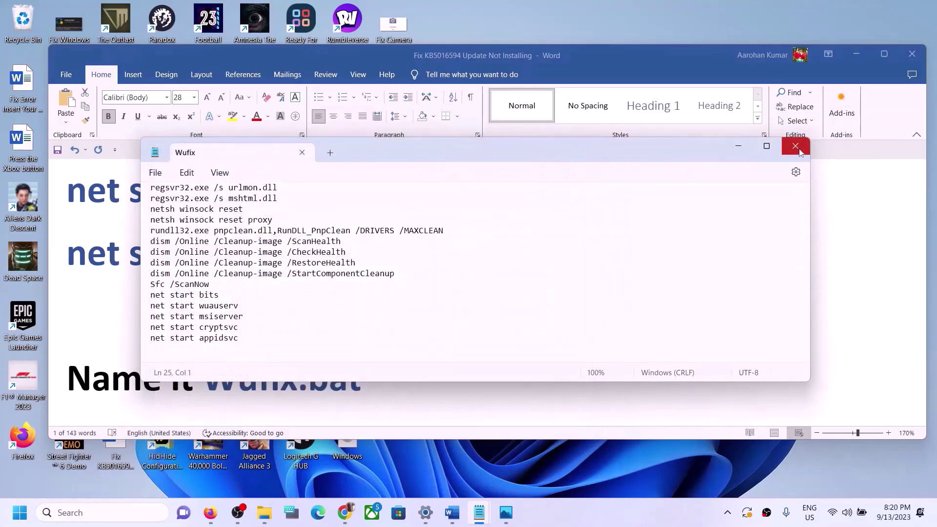
click(793, 147)
key(super+d)
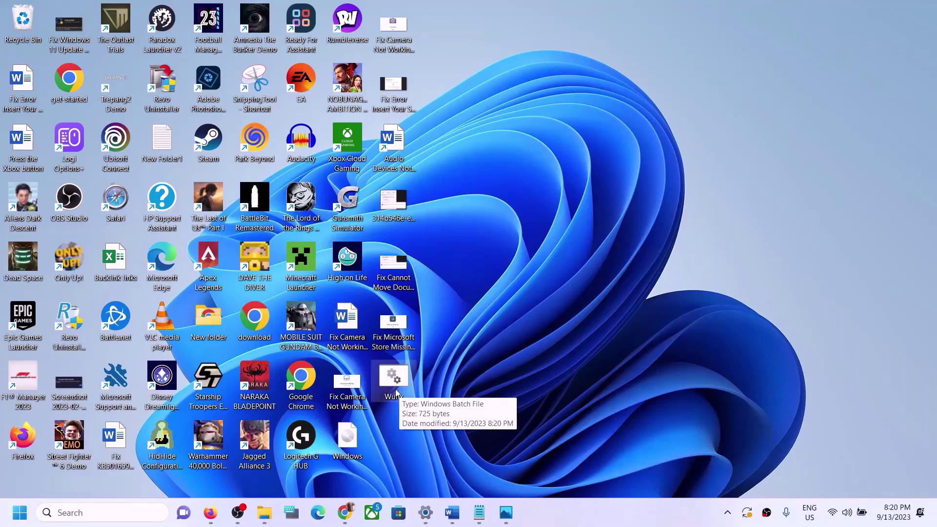
Run Wufix.bat as administrator, approving the UAC prompt
right_click(397, 396)
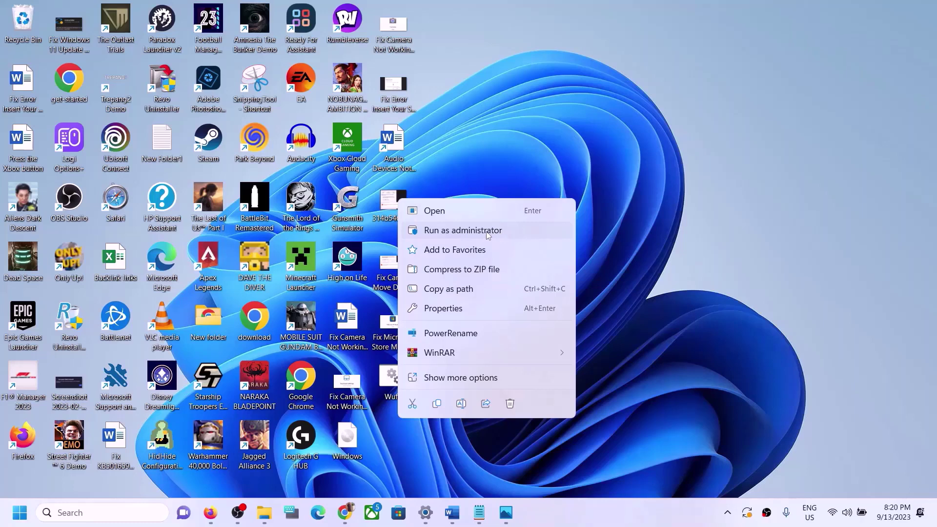
click(500, 230)
click(428, 349)
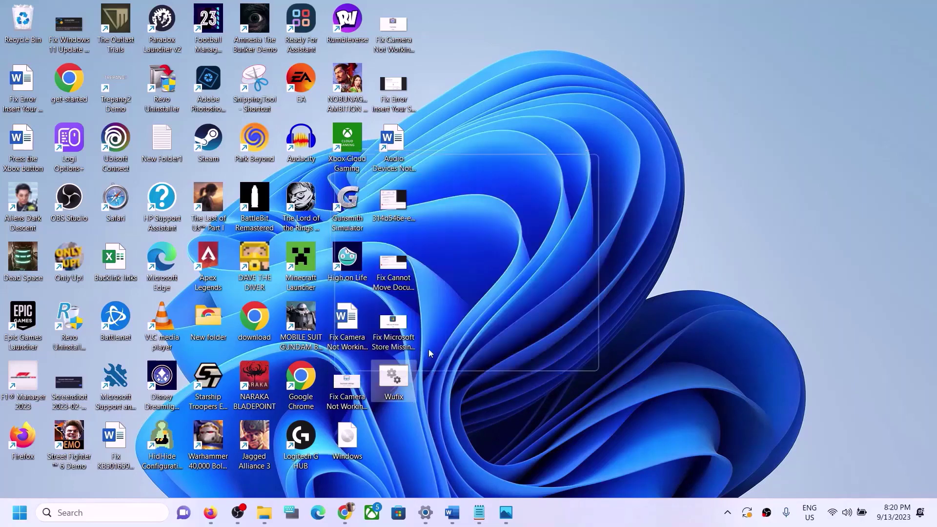
drag(393, 28, 549, 136)
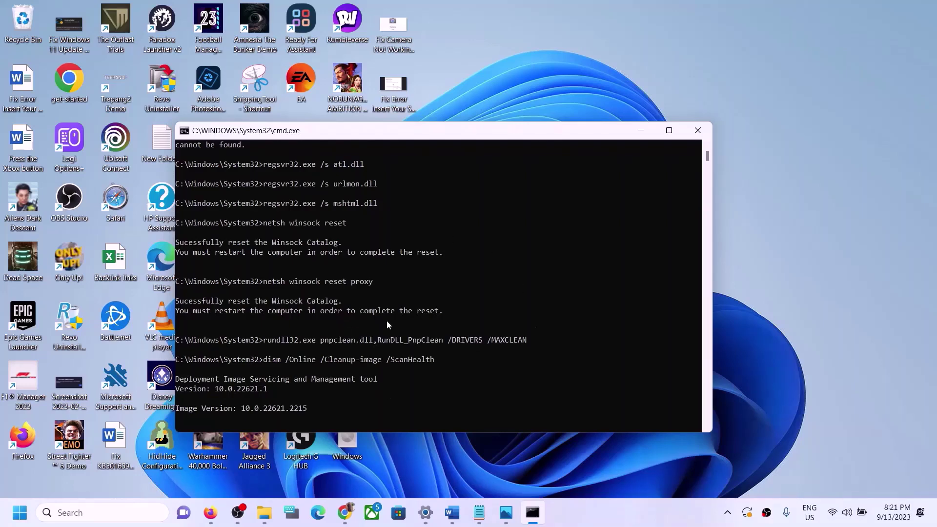
Restart the PC from the Start menu power options
click(20, 512)
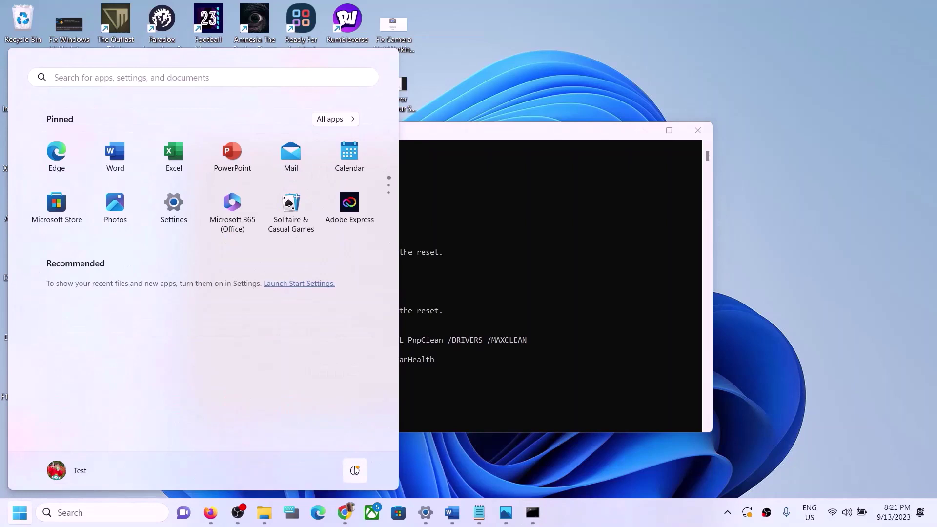
click(355, 470)
click(648, 468)
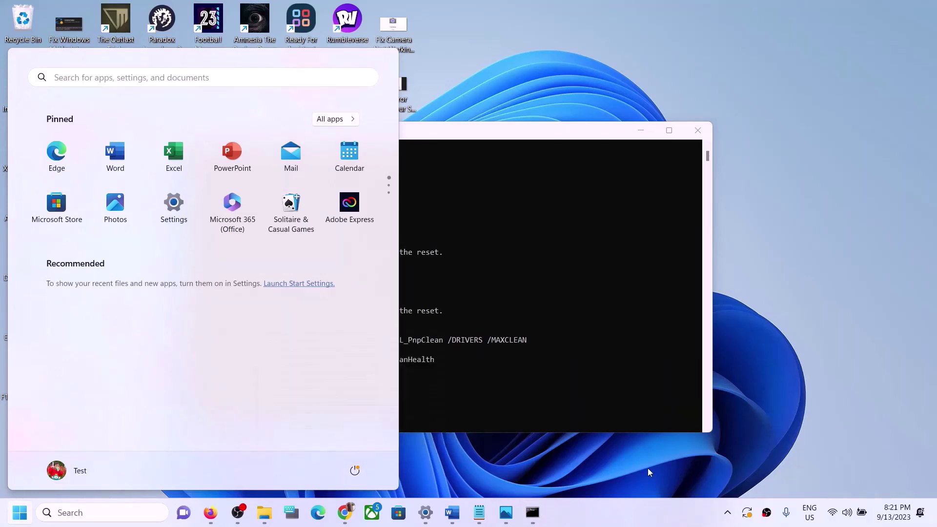
click(622, 438)
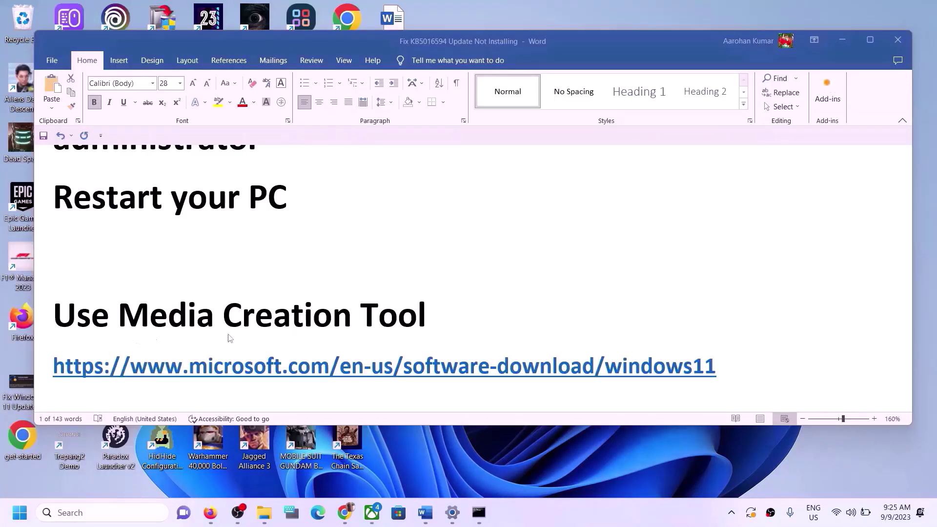
Open the Windows 11 download link from the Word guide in a new Chrome tab
triple_click(721, 366)
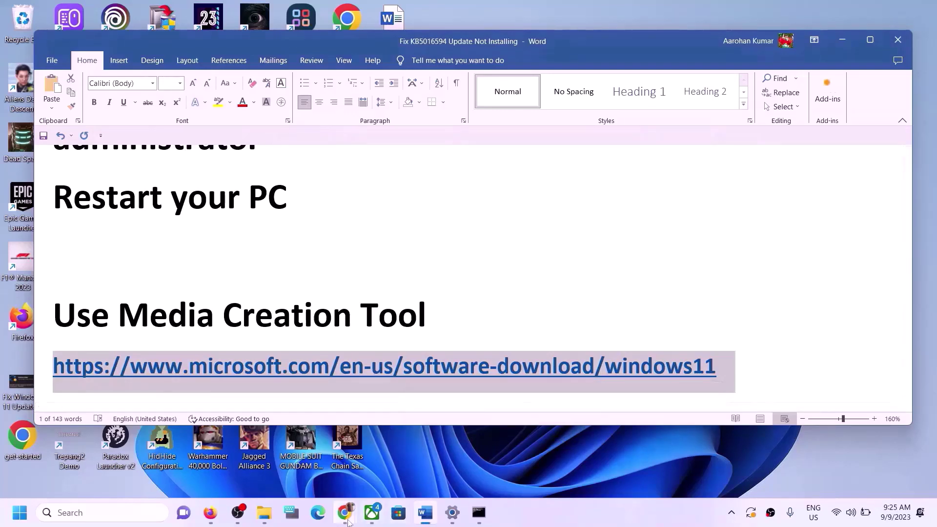
mouse_move(345, 513)
click(415, 446)
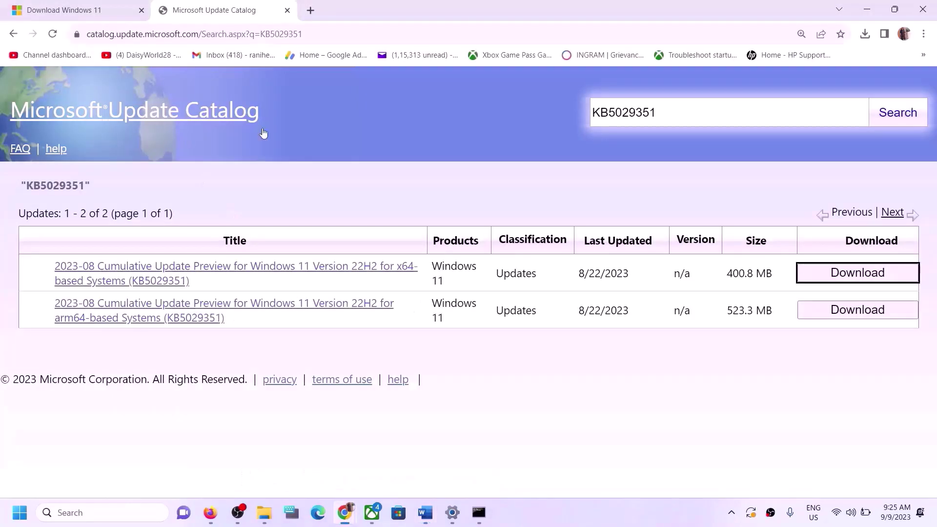
click(310, 11)
key(ctrl+v)
key(Return)
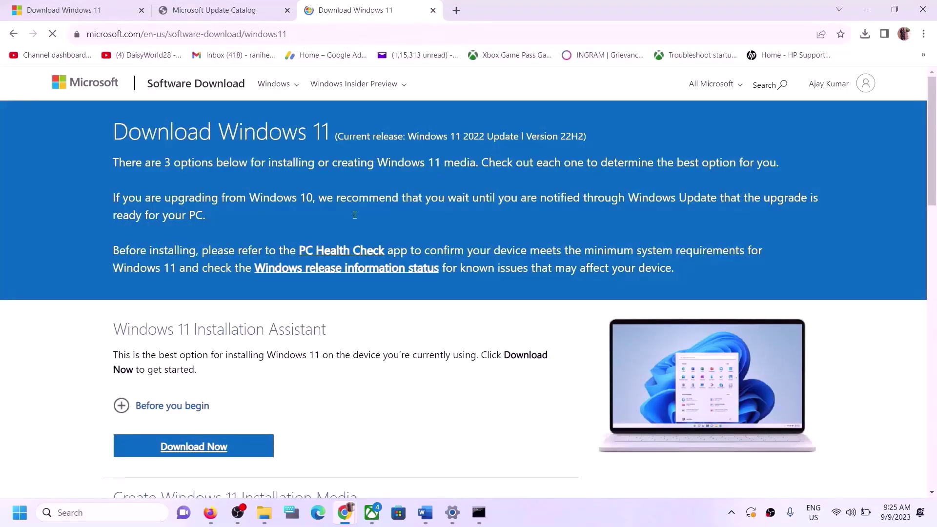
Download mediacreationtool.exe via Create Windows 11 Installation Media and confirm it finished
scroll(326, 274, down, 4)
scroll(219, 293, down, 1)
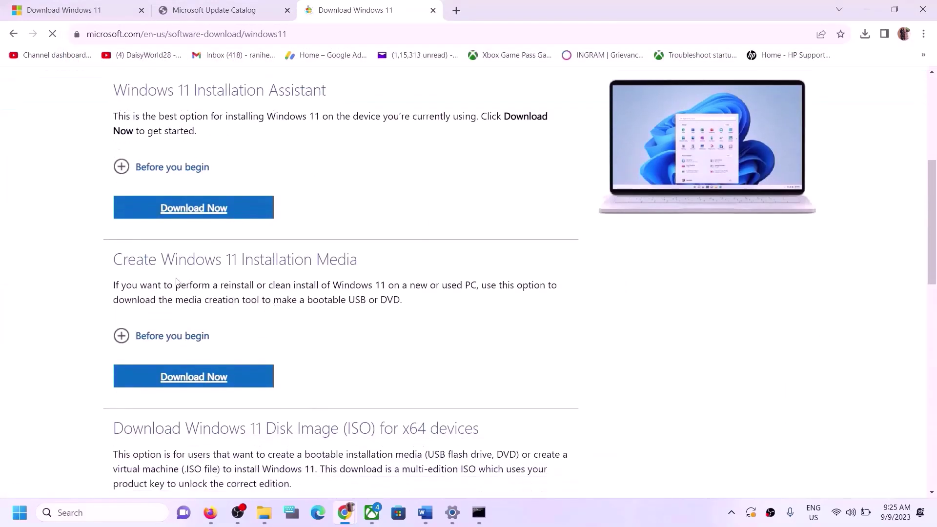
scroll(197, 266, down, 1)
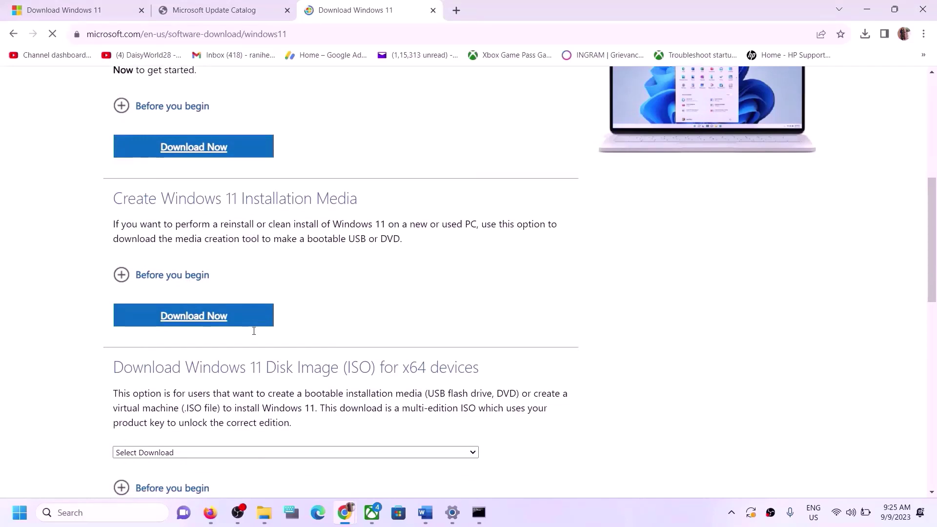
click(210, 320)
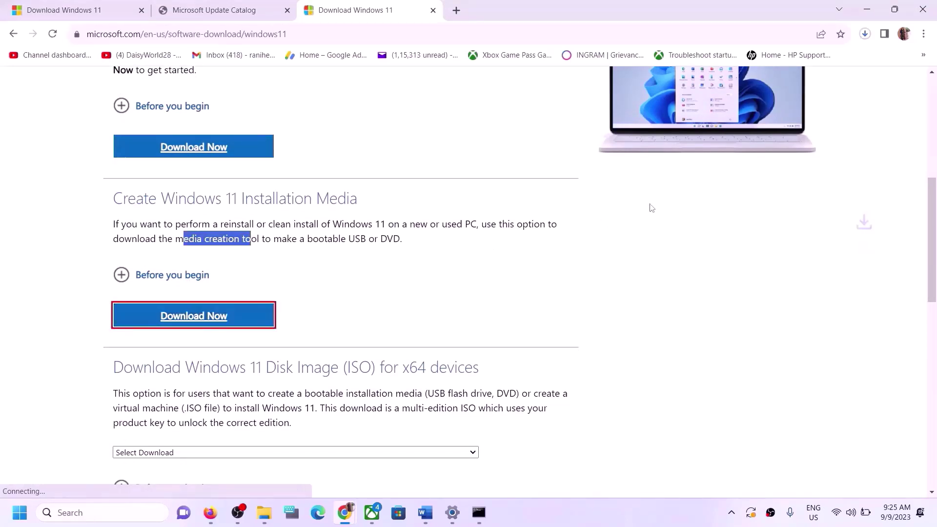
click(865, 34)
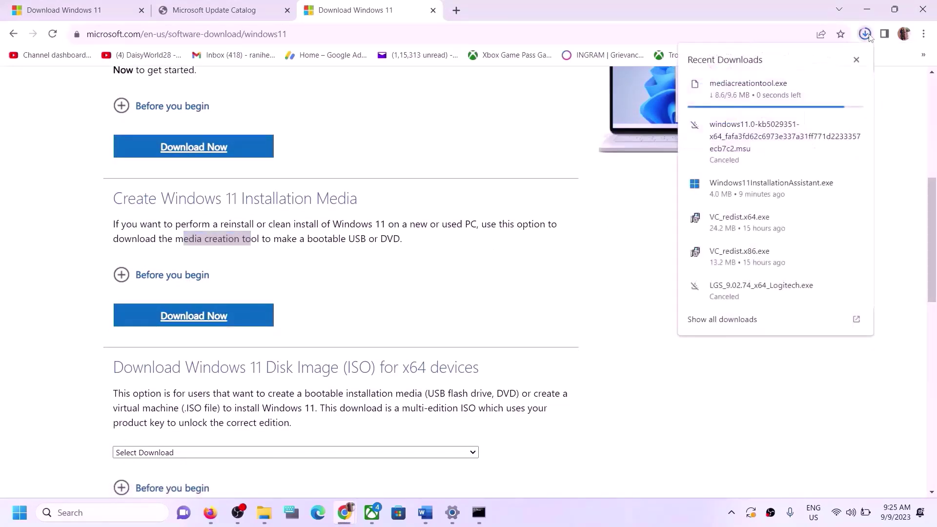
Launch mediacreationtool.exe, accept the license, choose ISO file, and save Windows.iso to the Desktop
click(783, 95)
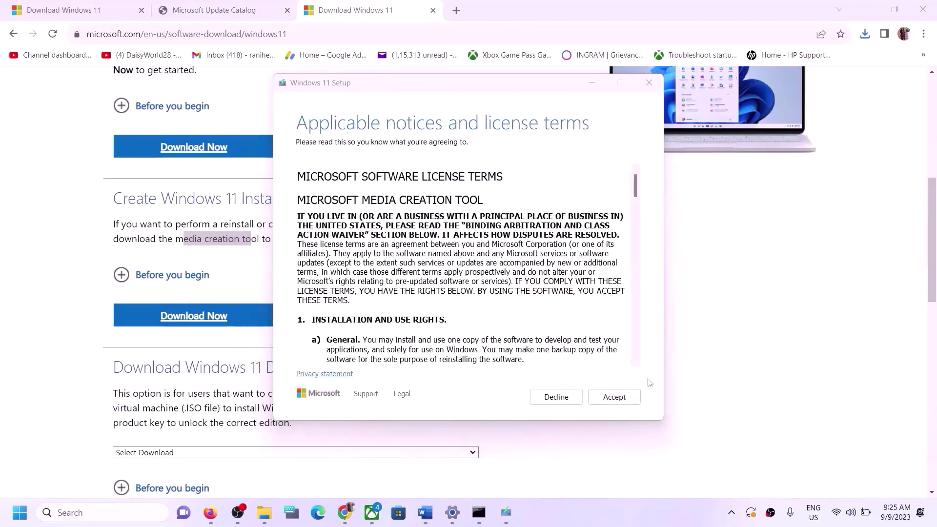
click(611, 398)
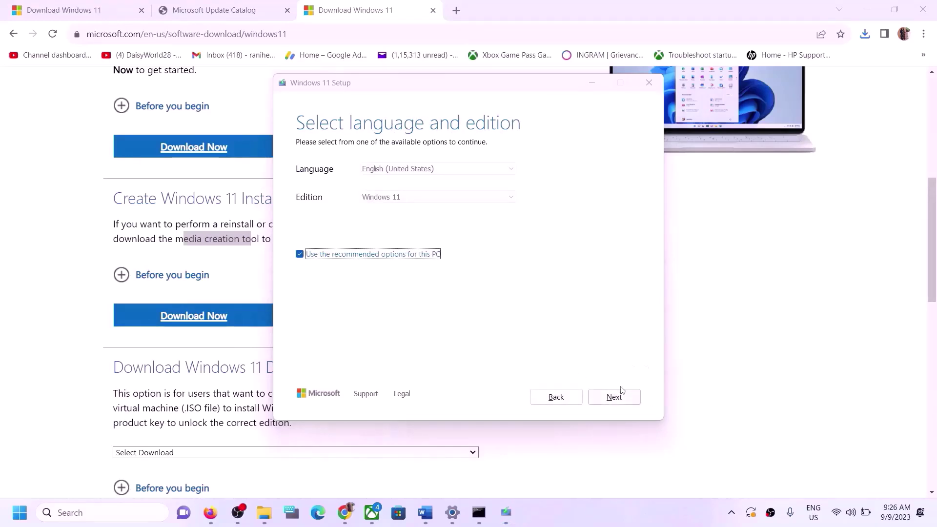
click(613, 397)
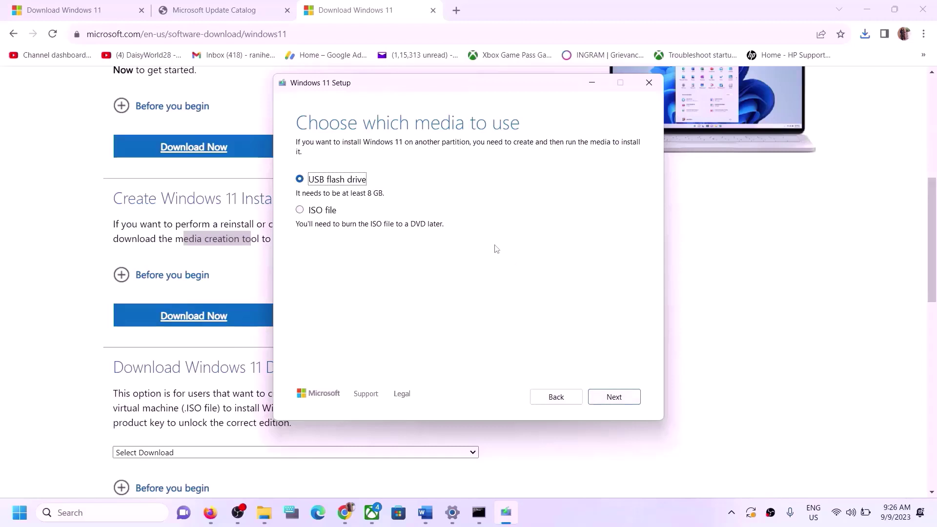
click(316, 212)
click(613, 398)
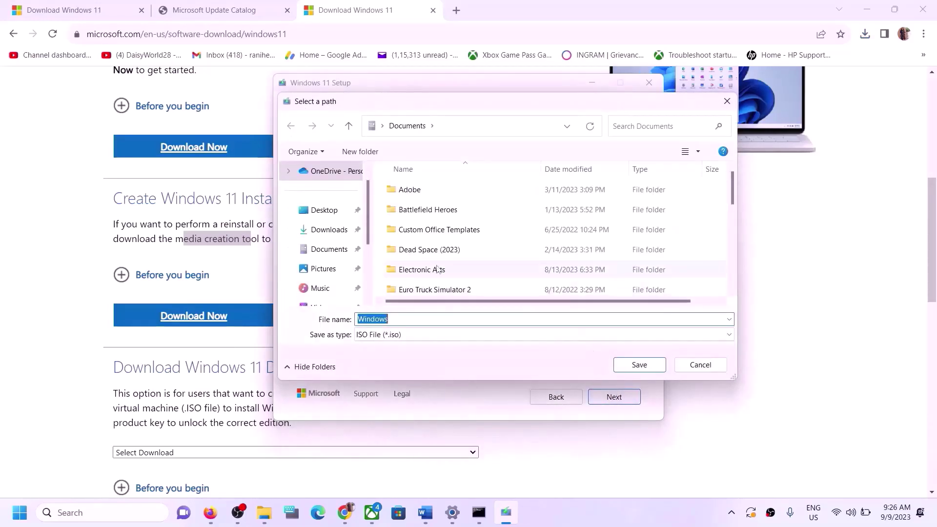
click(338, 211)
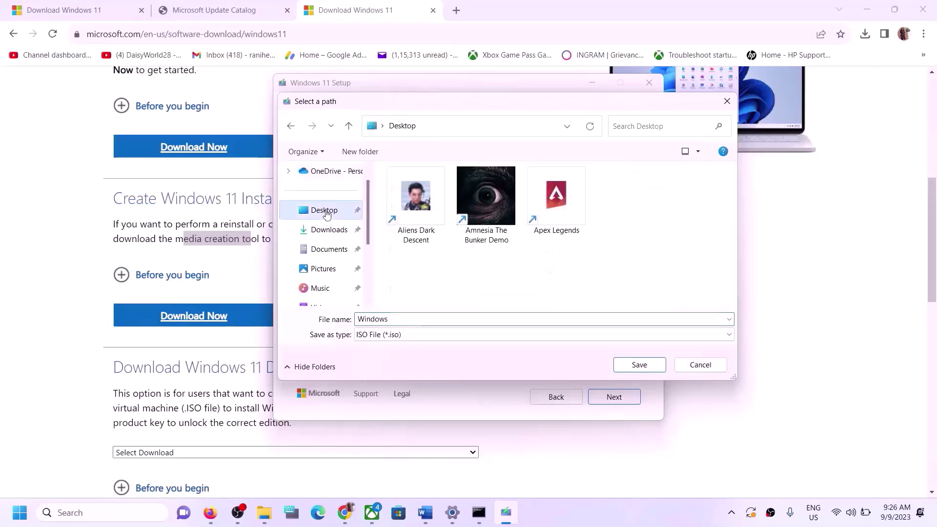
click(638, 367)
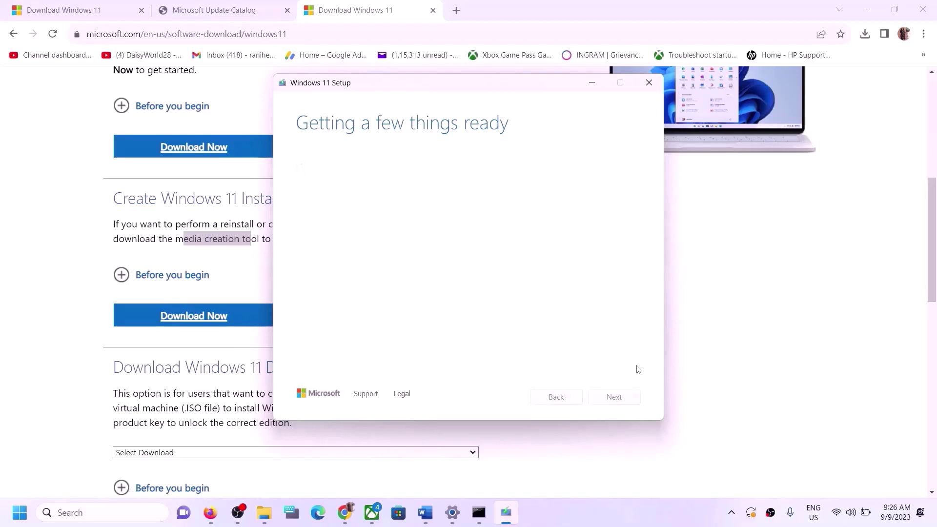